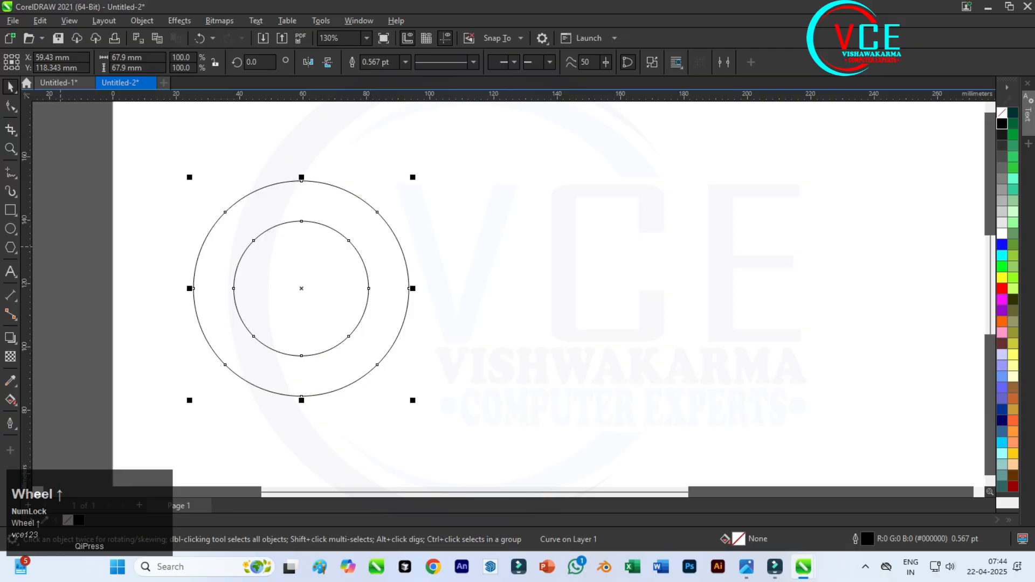
# Draw a vertical rectangle 12.7 mm wide, matching the ring's band at its right side, and stretch it upward to about 120 mm tall.
pyautogui.click(11, 210)
pyautogui.scroll(-3, 467, 224)
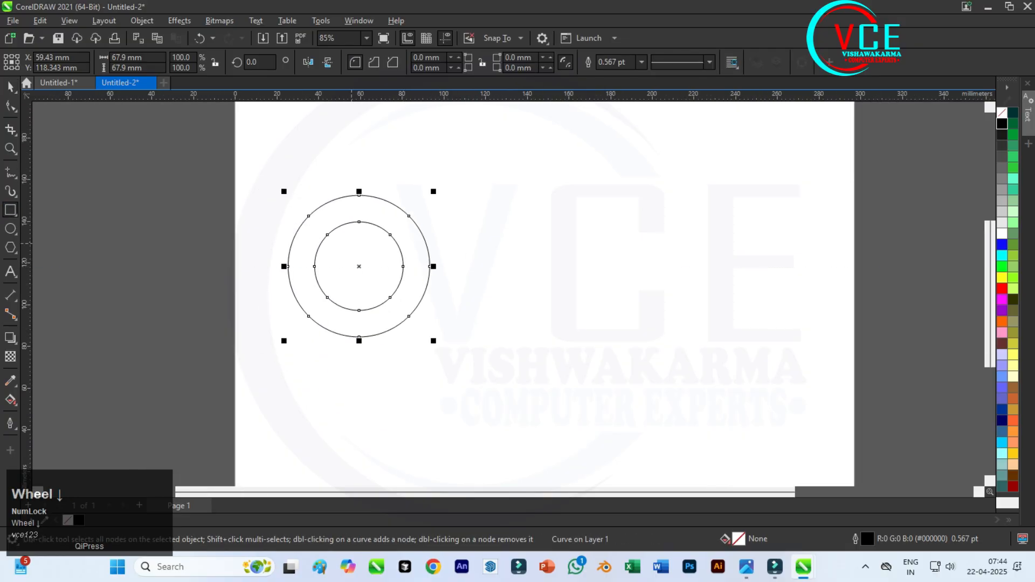
pyautogui.scroll(3, 436, 275)
pyautogui.moveTo(386, 262); pyautogui.dragTo(426, 456)
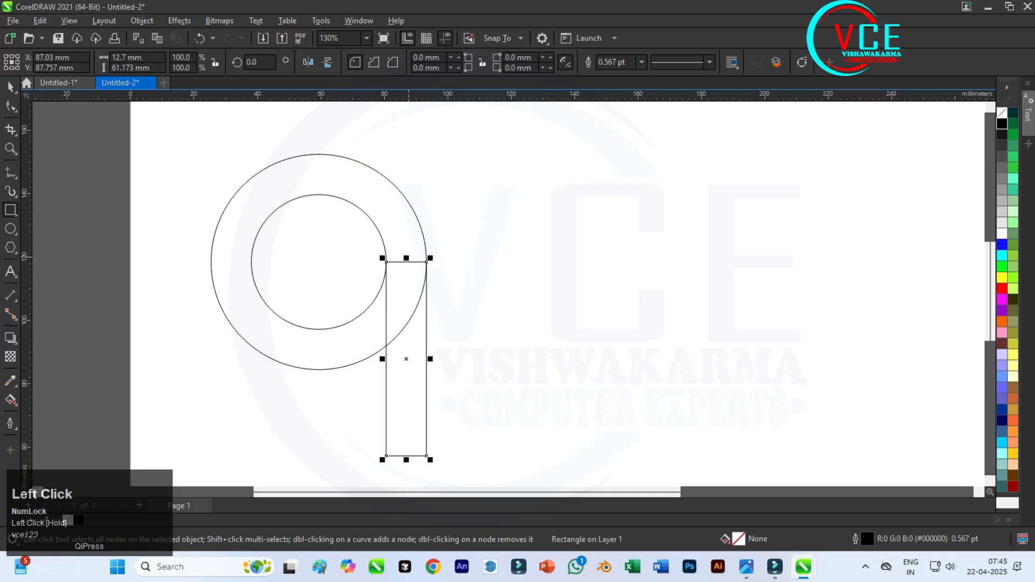
pyautogui.moveTo(406, 258); pyautogui.dragTo(407, 130)
# Rotate the rectangle 45 degrees and move it sideways so it runs tangent to the ring's upper-right band.
pyautogui.click(10, 87)
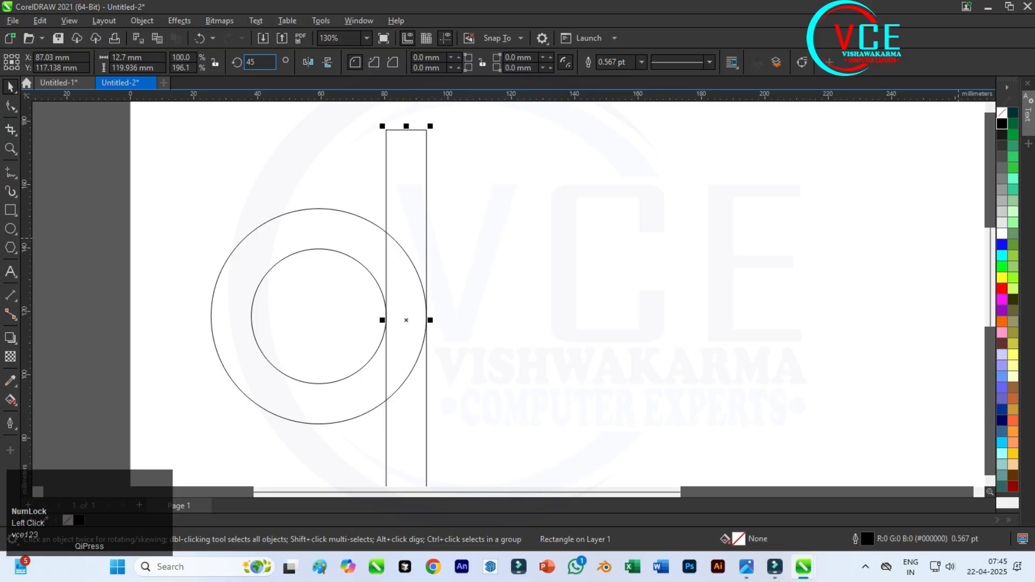
pyautogui.press('Return')
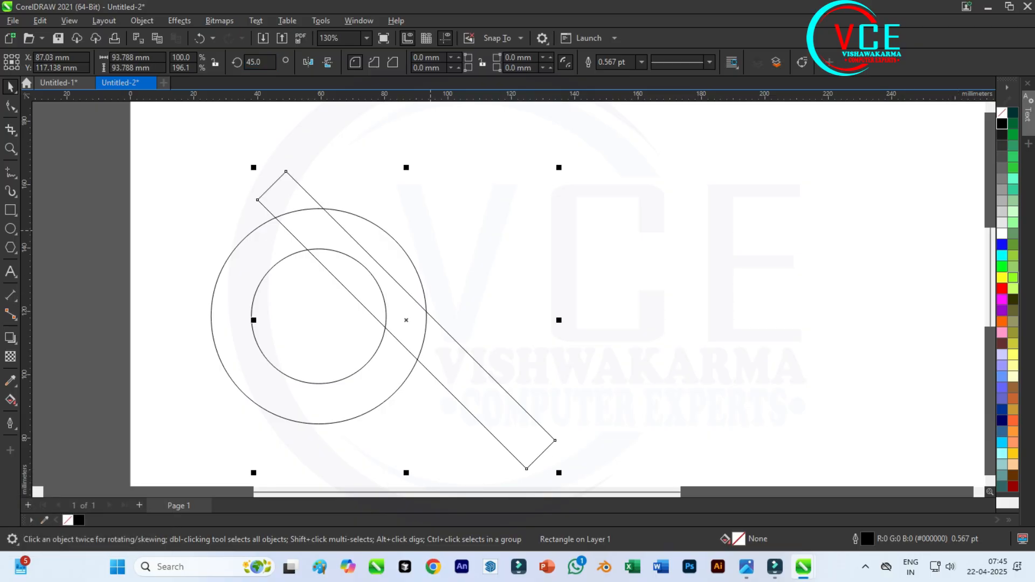
pyautogui.moveTo(350, 235); pyautogui.dragTo(394, 240)
pyautogui.scroll(-2, 301, 178)
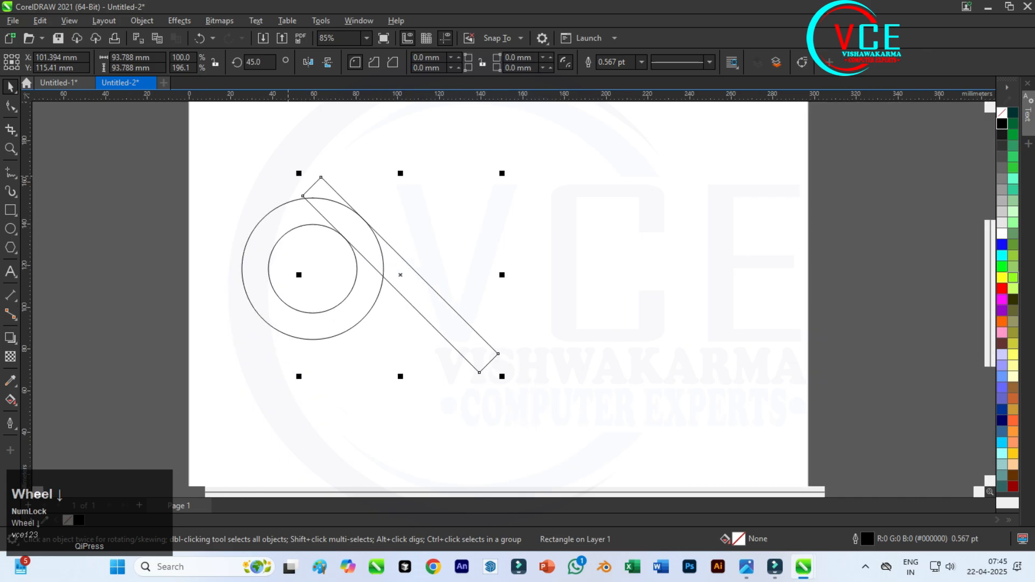
# Duplicate the ring horizontally to the right and nudge the copy until its lower-left band lines up with the diagonal rectangle.
pyautogui.click(256, 226)
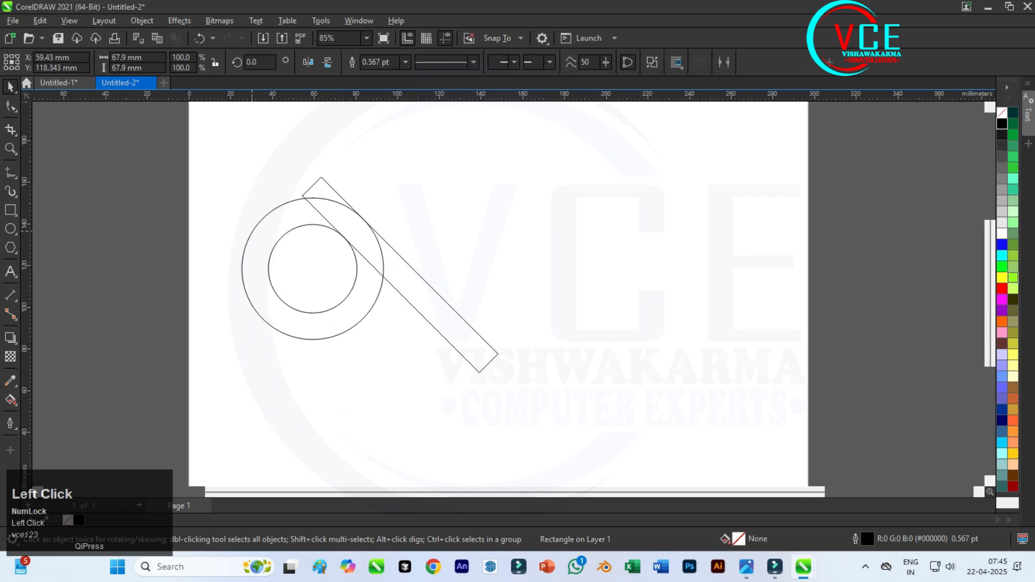
pyautogui.moveTo(312, 269); pyautogui.dragTo(474, 269)
pyautogui.rightClick(475, 270)
pyautogui.scroll(5, 442, 269)
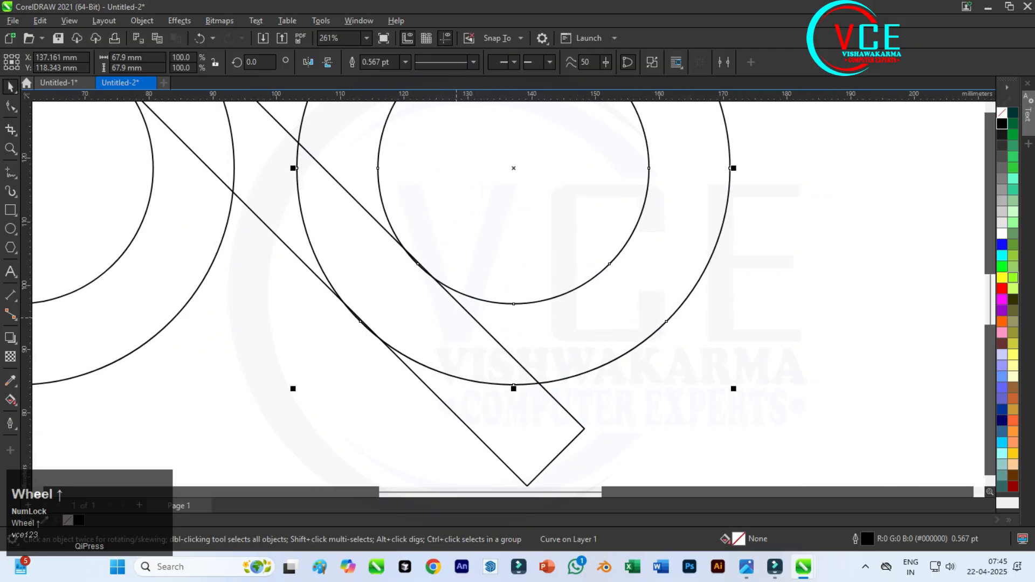
pyautogui.press('Right')
pyautogui.press('Right')
pyautogui.press('Right')
pyautogui.press('Right')
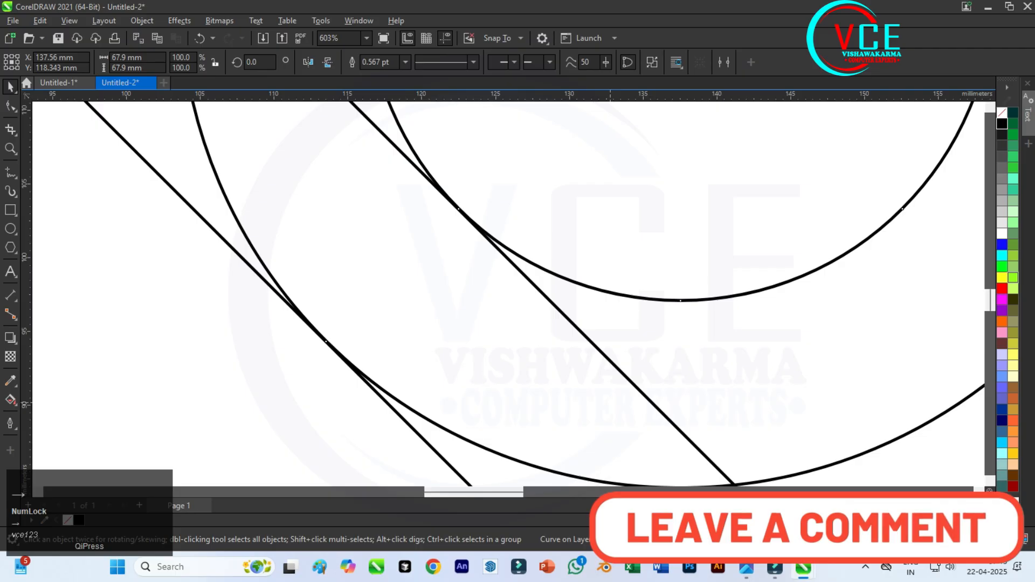
pyautogui.hscroll(2, 508, 294)
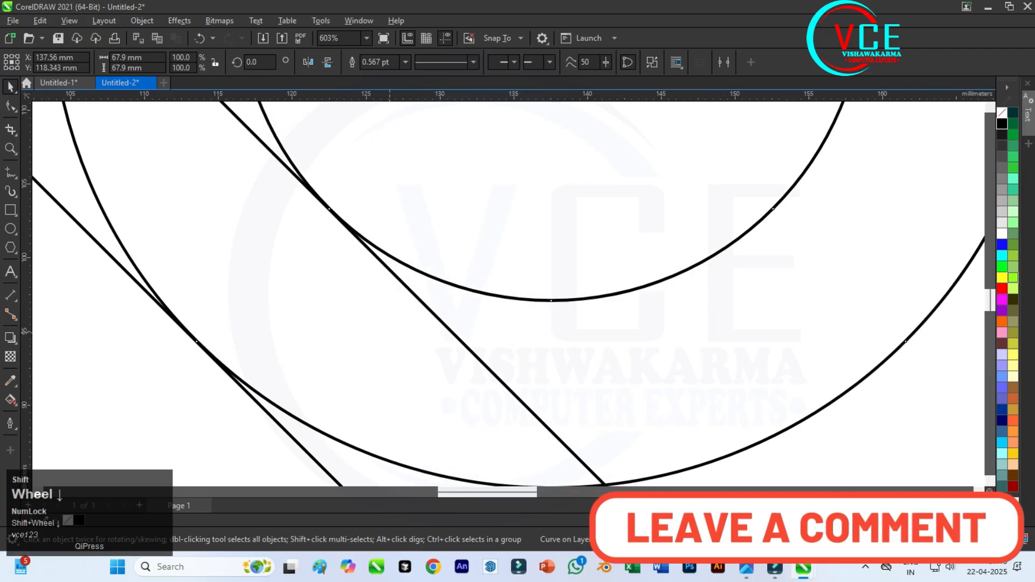
pyautogui.scroll(-5, 453, 293)
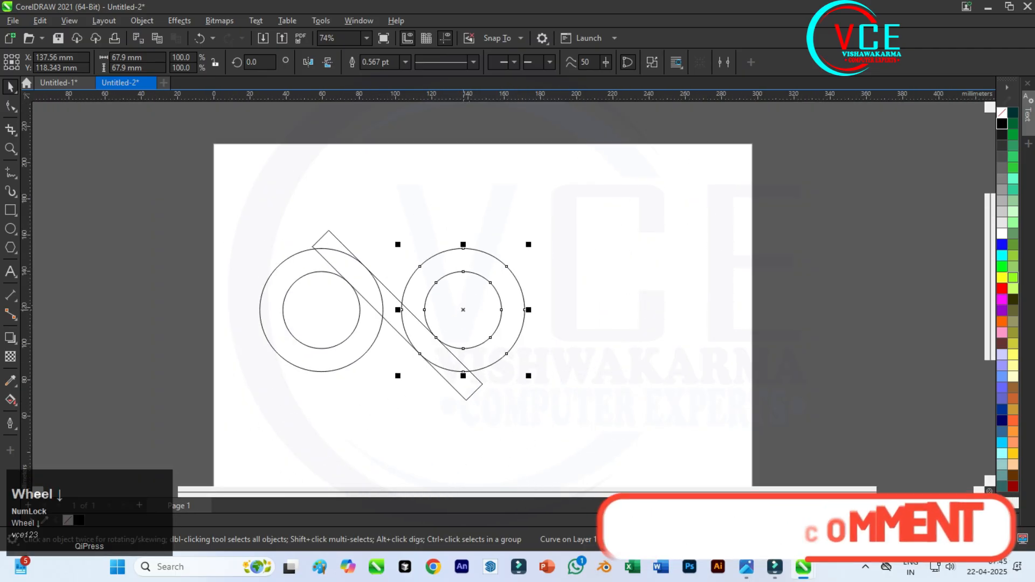
# Duplicate the second ring and the diagonal rectangle together to the right, making a row of three linked rings.
pyautogui.scroll(1, 479, 286)
pyautogui.moveTo(243, 154); pyautogui.dragTo(287, 183)
pyautogui.moveTo(603, 458); pyautogui.dragTo(620, 464)
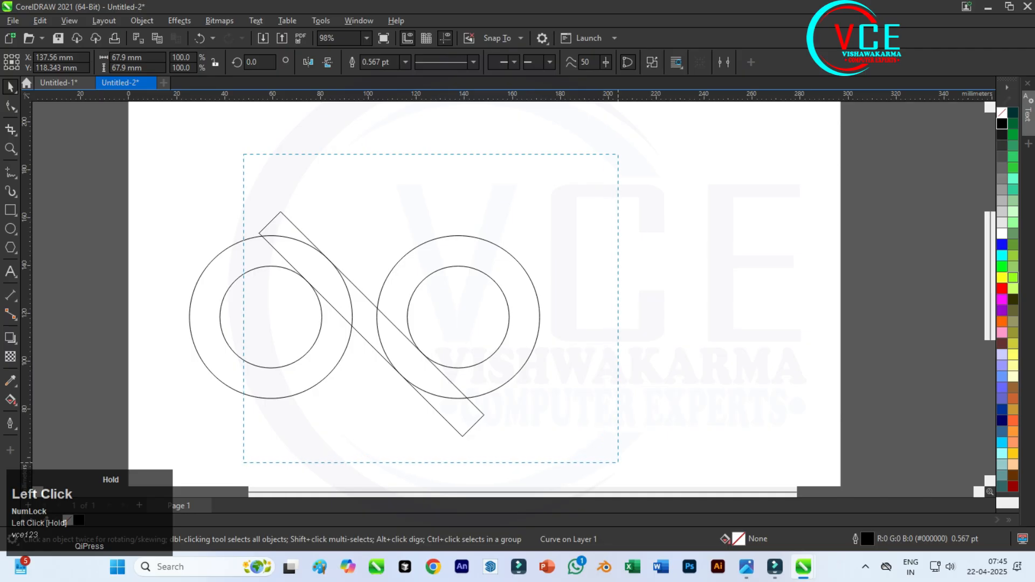
pyautogui.scroll(2, 306, 285)
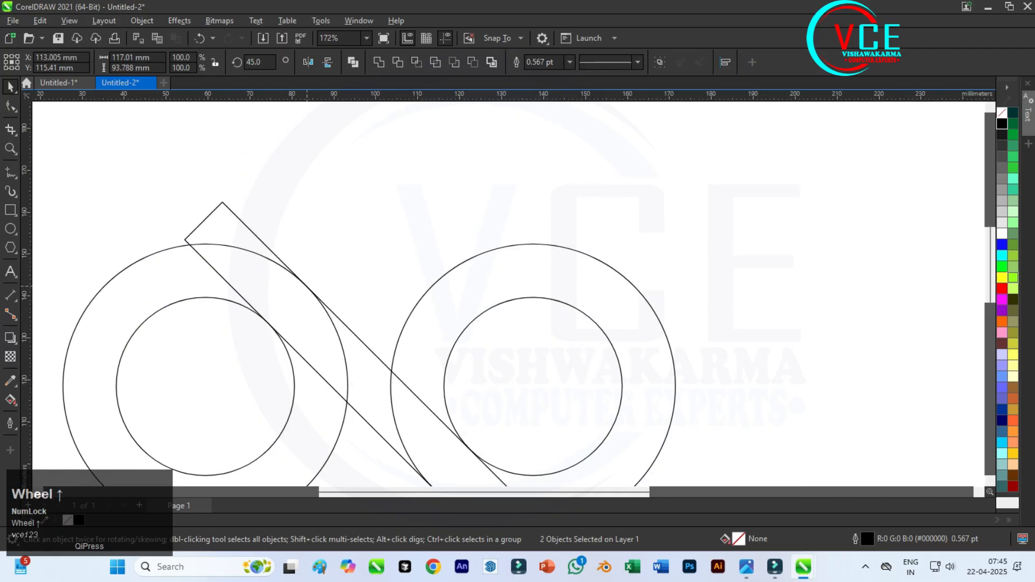
pyautogui.moveTo(306, 286); pyautogui.dragTo(634, 285)
pyautogui.rightClick(634, 286)
pyautogui.scroll(-3, 634, 286)
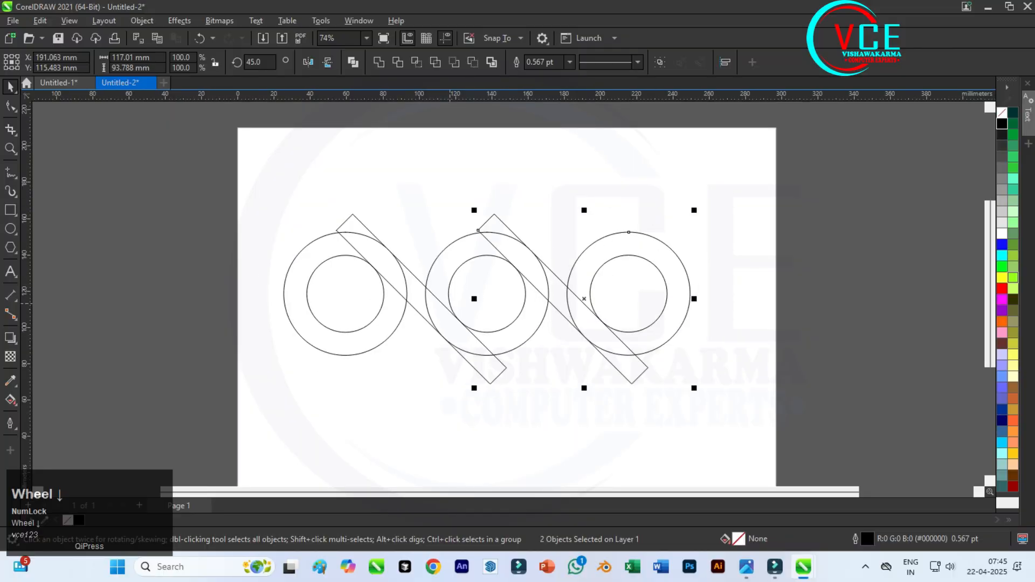
# Place copies of the first diagonal rectangle flush against both of its long sides.
pyautogui.click(430, 176)
pyautogui.scroll(2, 430, 176)
pyautogui.click(397, 319)
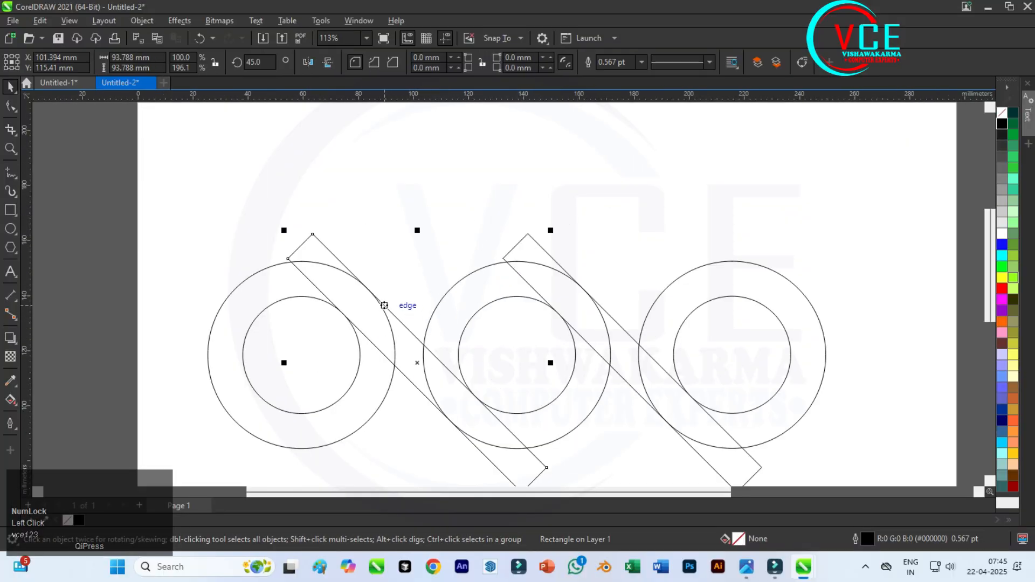
pyautogui.moveTo(384, 305)
pyautogui.mouseDown()
pyautogui.moveTo(345, 330)
pyautogui.moveTo(377, 299)
pyautogui.mouseUp()
pyautogui.rightClick(357, 328)
pyautogui.rightClick(377, 299)
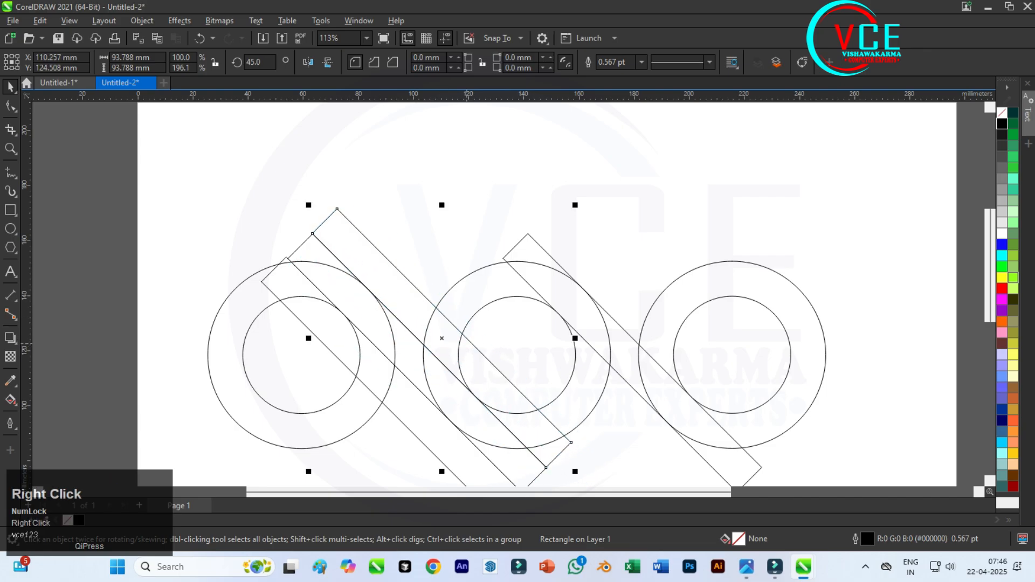
pyautogui.scroll(-3, 376, 213)
pyautogui.scroll(2, 583, 281)
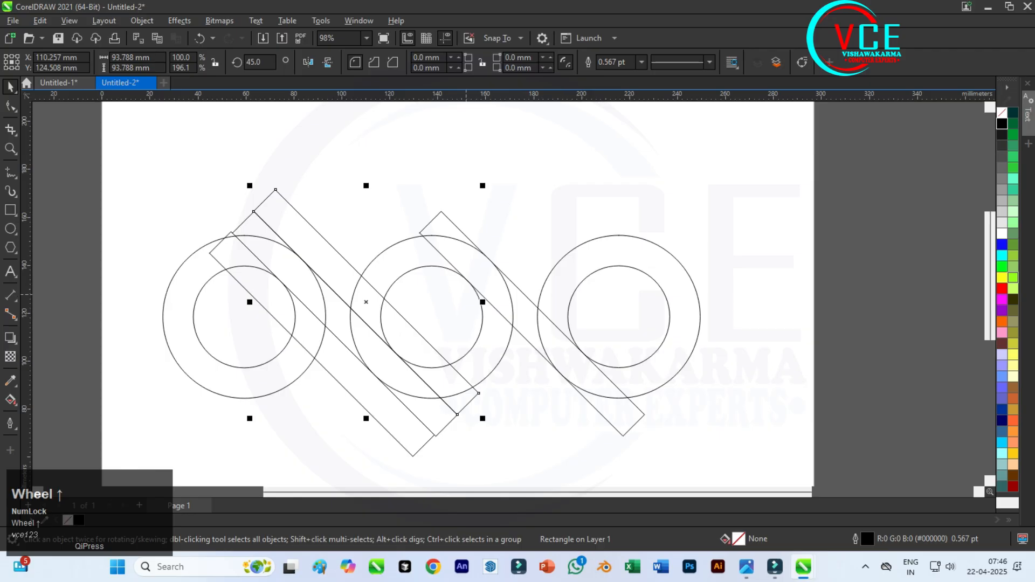
# Copy the upper diagonal rectangle to the right of the third ring and set the copy's rotation to 0 degrees.
pyautogui.moveTo(331, 289); pyautogui.dragTo(695, 271)
pyautogui.rightClick(519, 287)
pyautogui.rightClick(695, 271)
pyautogui.click(259, 62)
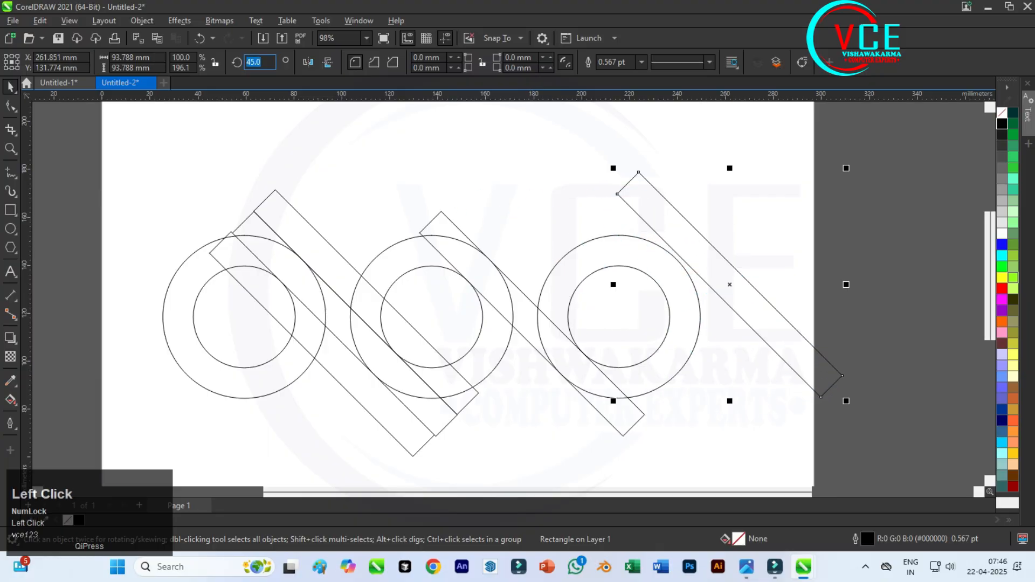
pyautogui.write('0')
pyautogui.press('Return')
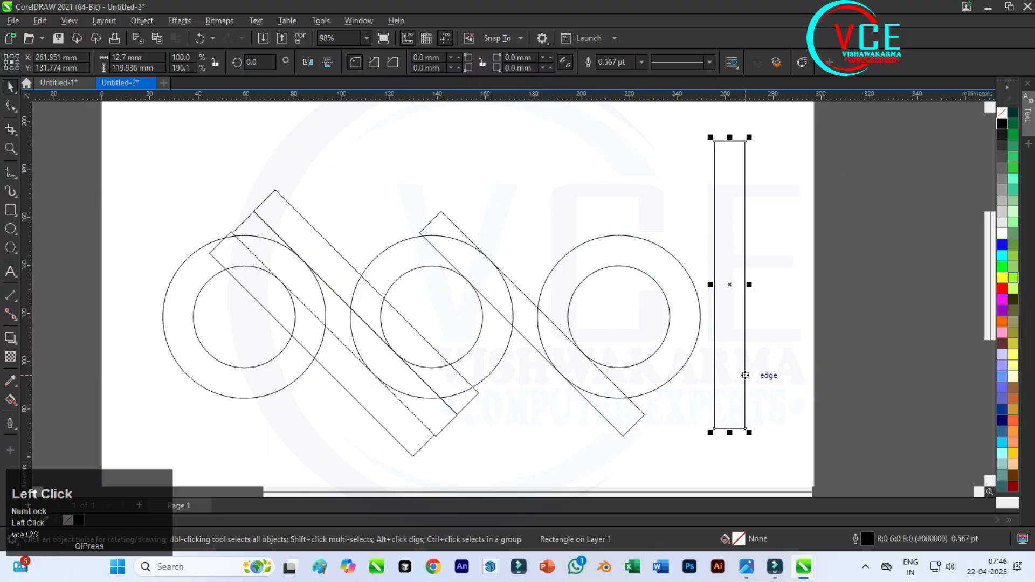
# Stand the vertical rectangle on the second ring's upper-left edge and shorten it from the top to about 83 mm tall.
pyautogui.moveTo(745, 374); pyautogui.dragTo(362, 277)
pyautogui.scroll(-1, 387, 336)
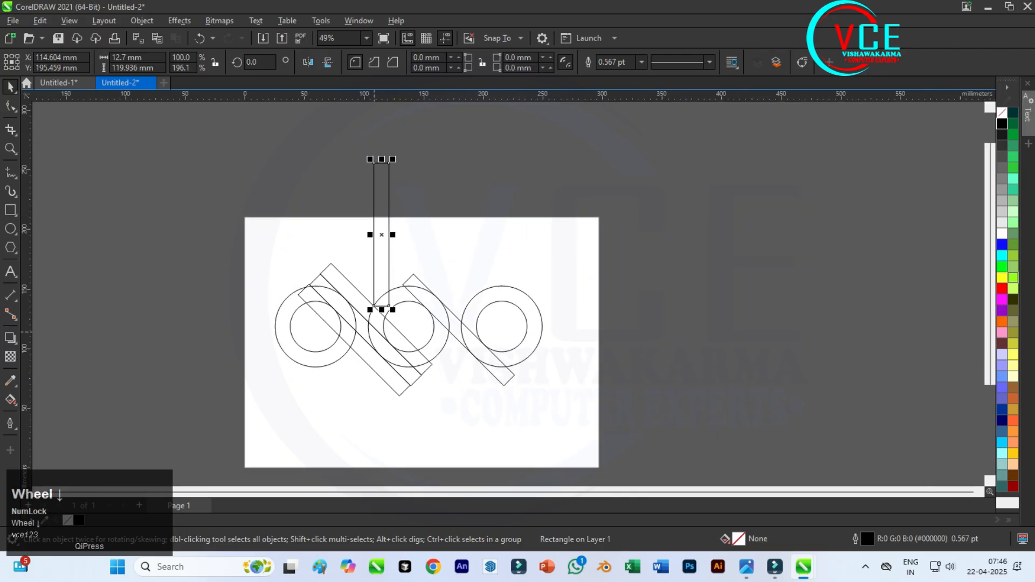
pyautogui.moveTo(381, 159); pyautogui.dragTo(382, 204)
pyautogui.scroll(1, 430, 254)
pyautogui.scroll(2, 429, 253)
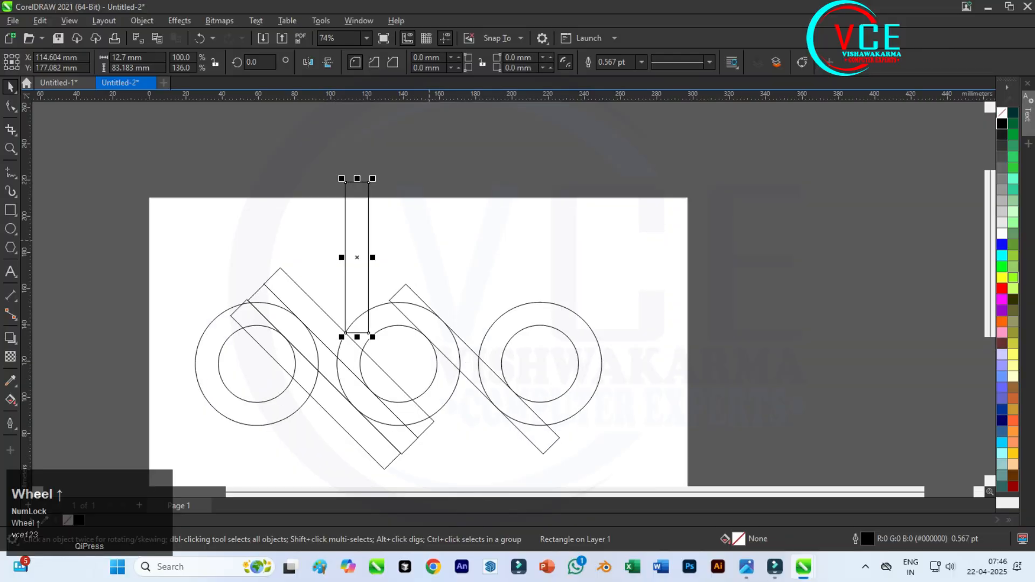
pyautogui.click(642, 168)
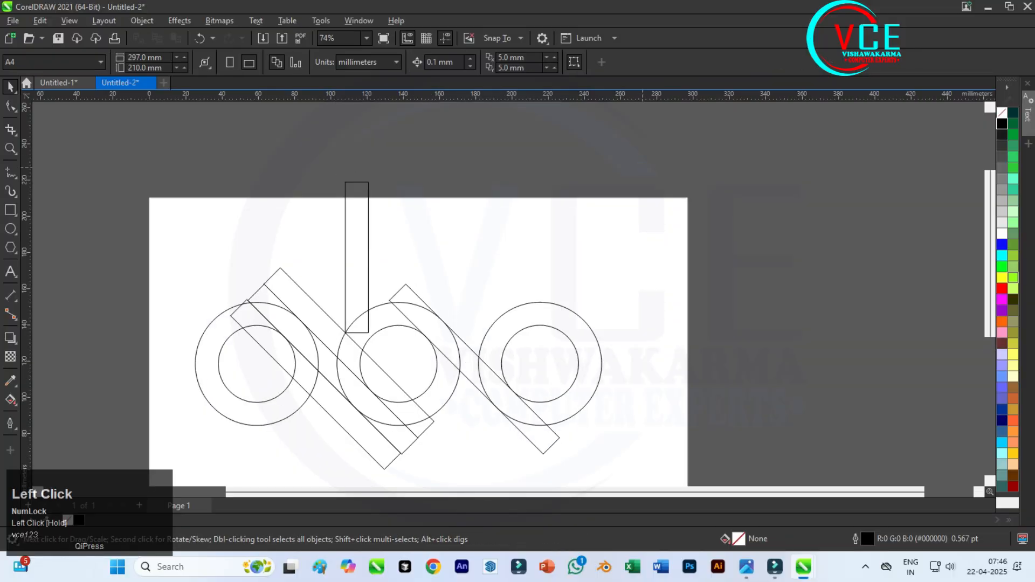
# Activate the Smart Fill tool with a specified red fill colour and a 0.567 pt black outline.
pyautogui.scroll(-1, 466, 214)
pyautogui.press('F10')
pyautogui.click(11, 86)
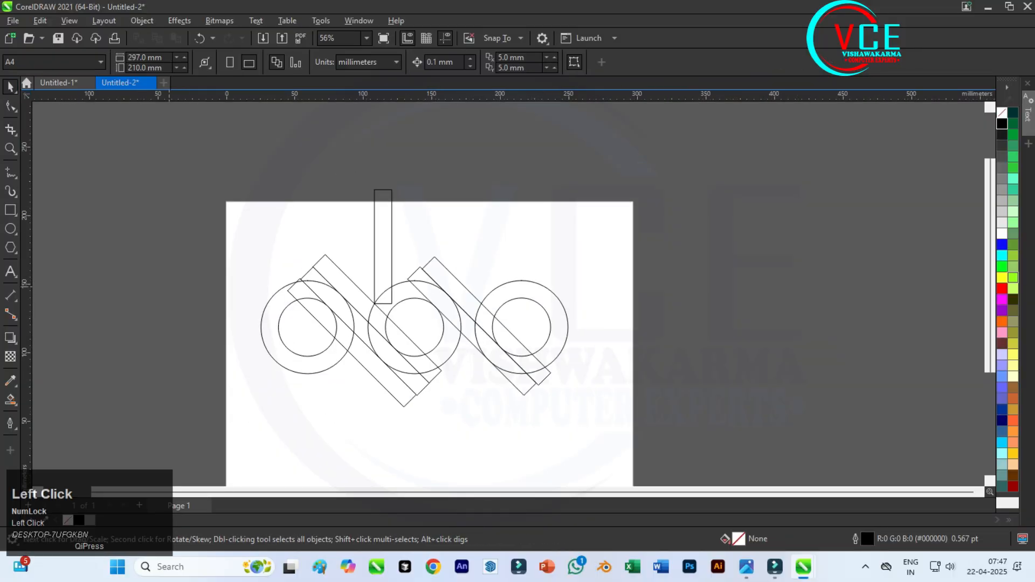
pyautogui.click(15, 404)
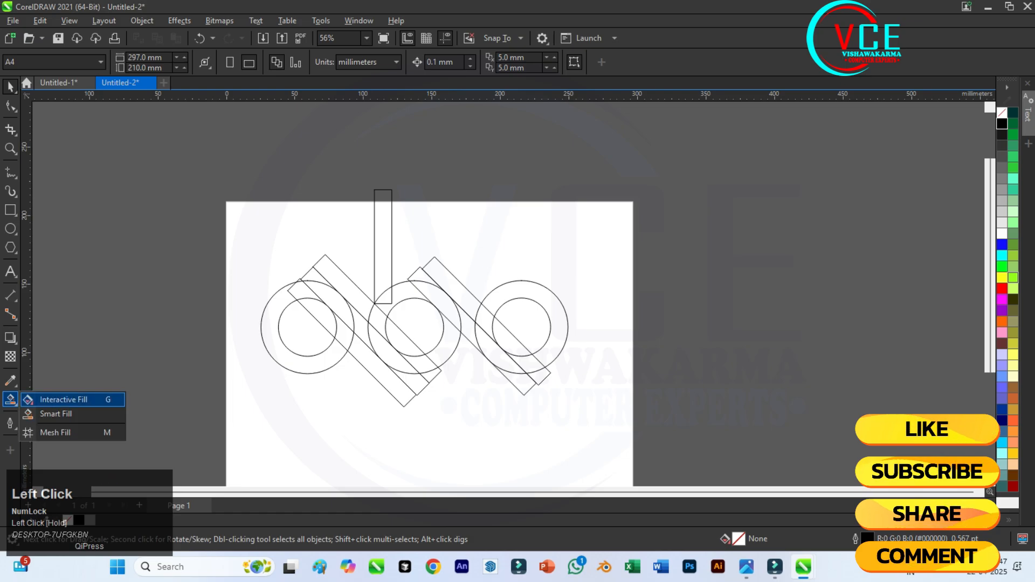
pyautogui.click(40, 414)
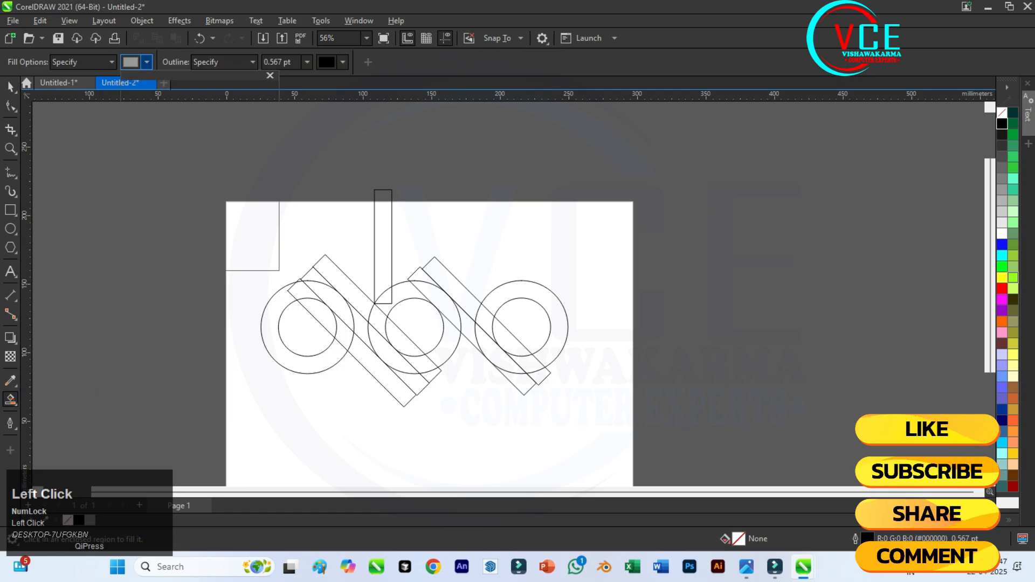
pyautogui.click(147, 62)
pyautogui.scroll(1, 537, 429)
pyautogui.press('F10')
pyautogui.click(15, 404)
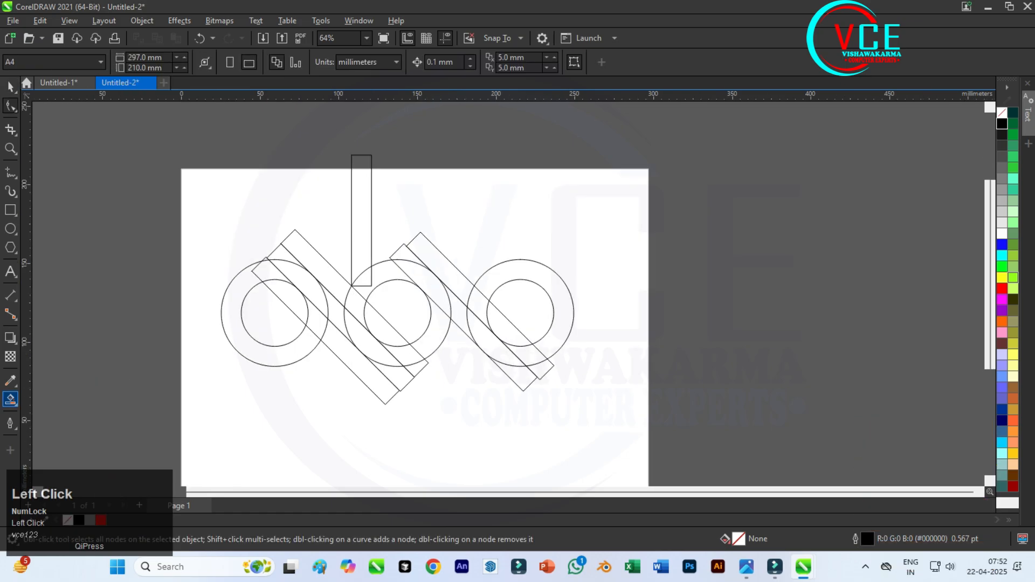
pyautogui.click(40, 414)
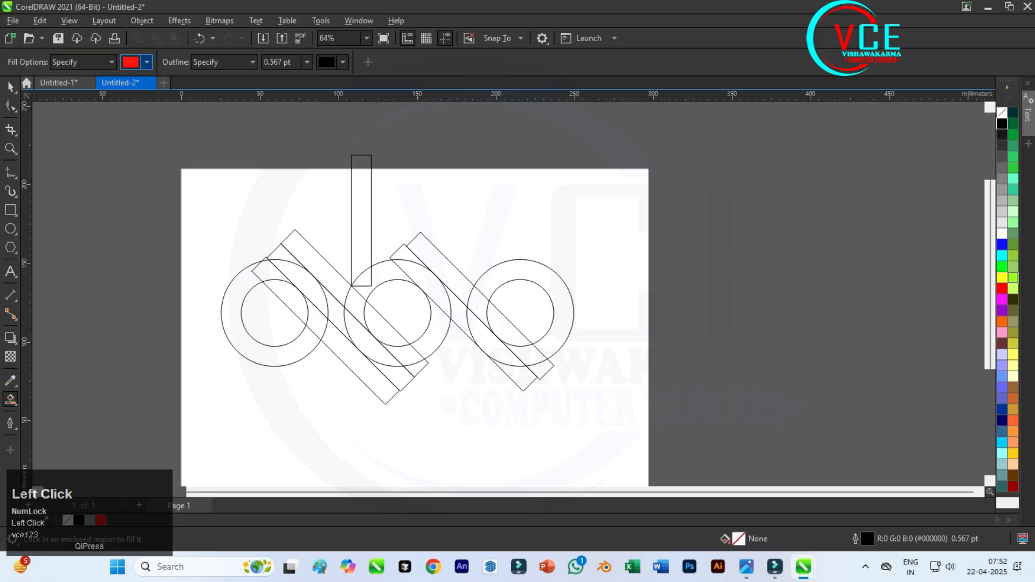
# Smart-fill the first ring's band, the first connecting diagonal and the second ring's lower band in red.
pyautogui.scroll(5, 267, 331)
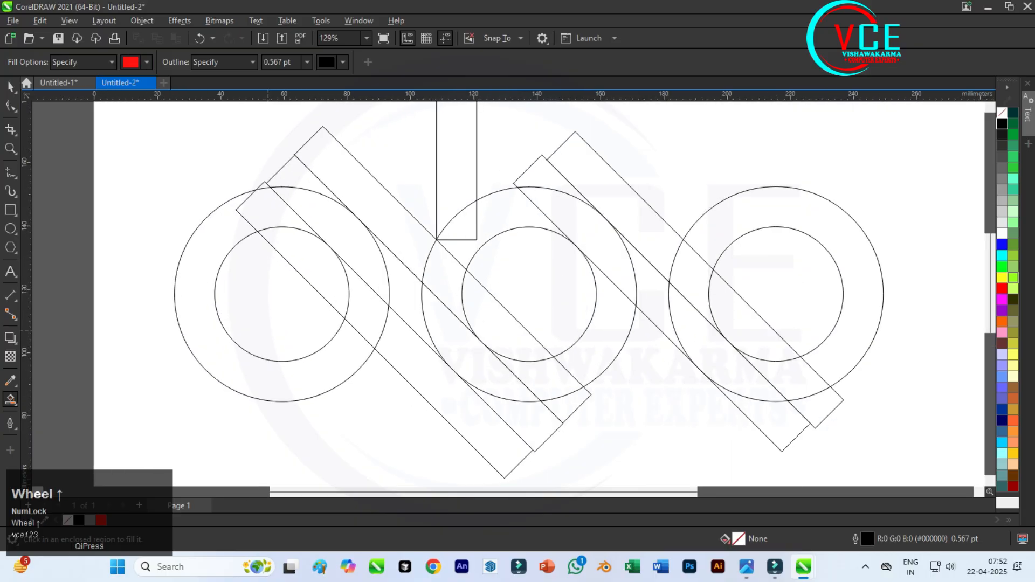
pyautogui.click(343, 369)
pyautogui.click(275, 214)
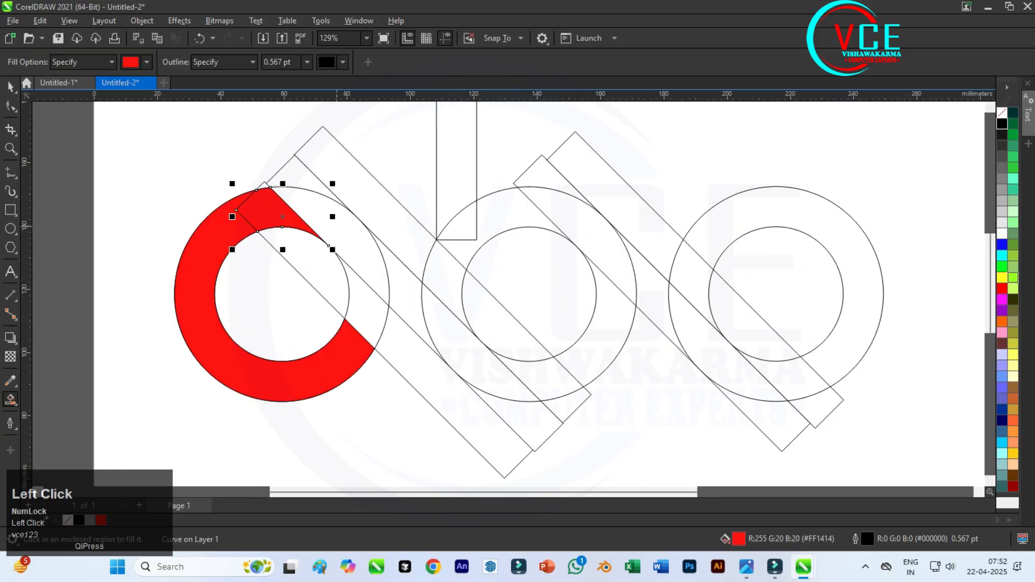
pyautogui.click(336, 227)
pyautogui.click(401, 275)
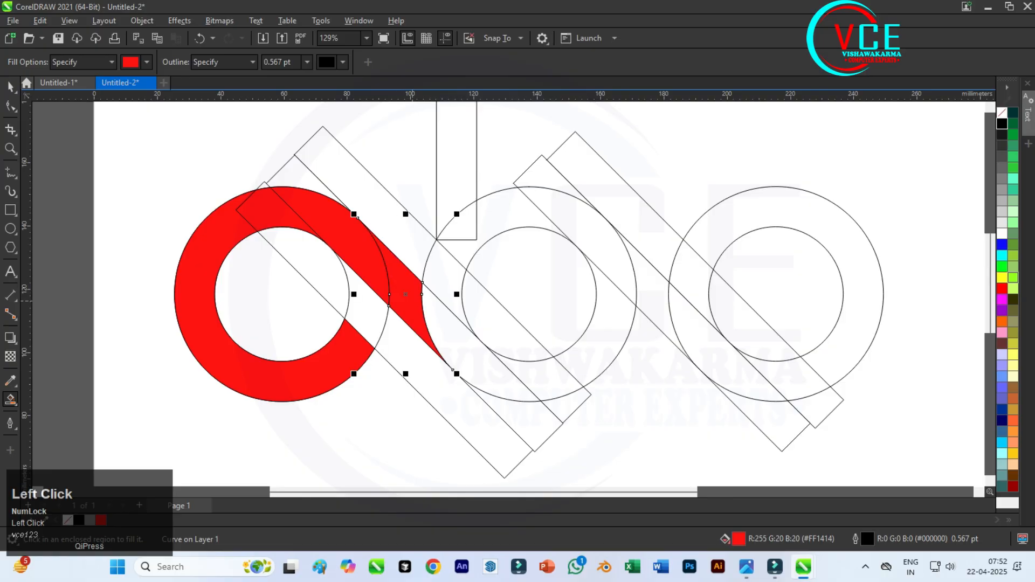
pyautogui.click(477, 358)
pyautogui.click(533, 386)
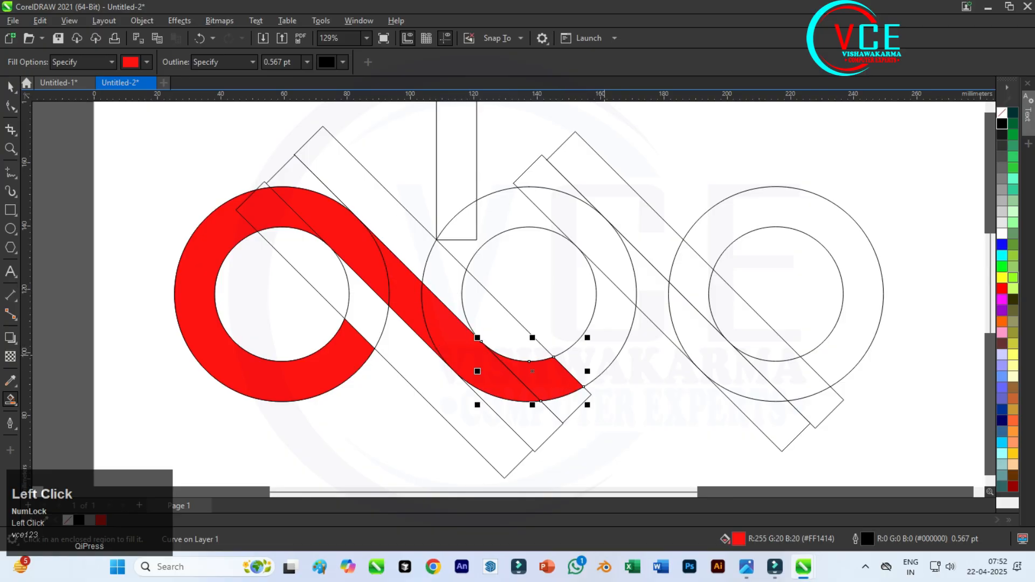
# Smart-fill the rest of the second ring's band and the vertical bar joining it in red.
pyautogui.click(615, 345)
pyautogui.click(604, 226)
pyautogui.click(454, 218)
pyautogui.click(455, 200)
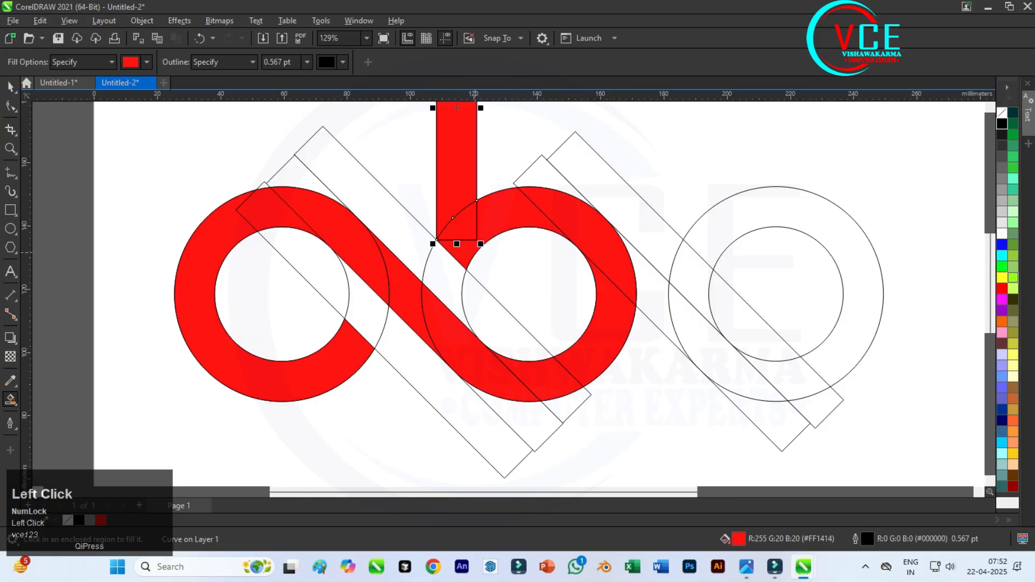
# Smart-fill the second connecting diagonal and the third ring's band in red, leaving the upper-left gap of the third ring empty.
pyautogui.scroll(-2, 456, 199)
pyautogui.scroll(3, 456, 200)
pyautogui.click(439, 275)
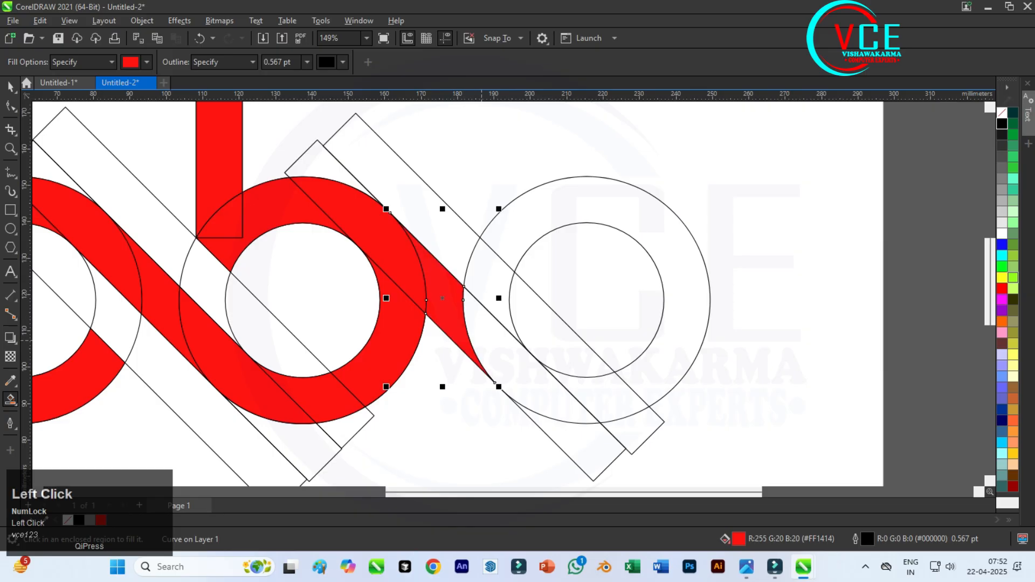
pyautogui.click(517, 356)
pyautogui.click(612, 397)
pyautogui.click(658, 367)
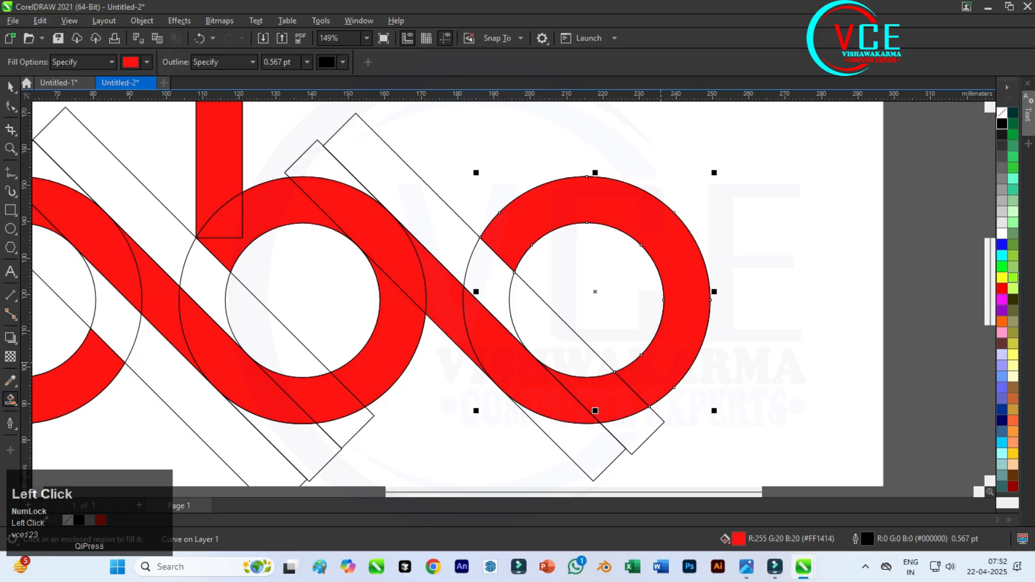
pyautogui.scroll(-2, 680, 355)
# Delete the uppermost diagonal guide rectangle between the first and second rings.
pyautogui.click(10, 86)
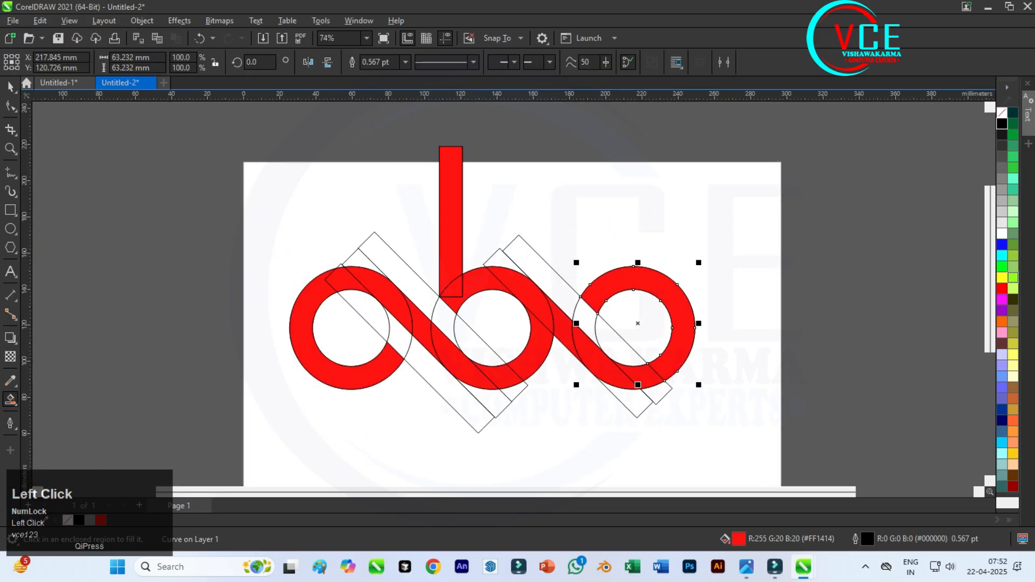
pyautogui.click(369, 199)
pyautogui.click(378, 236)
pyautogui.press('Delete')
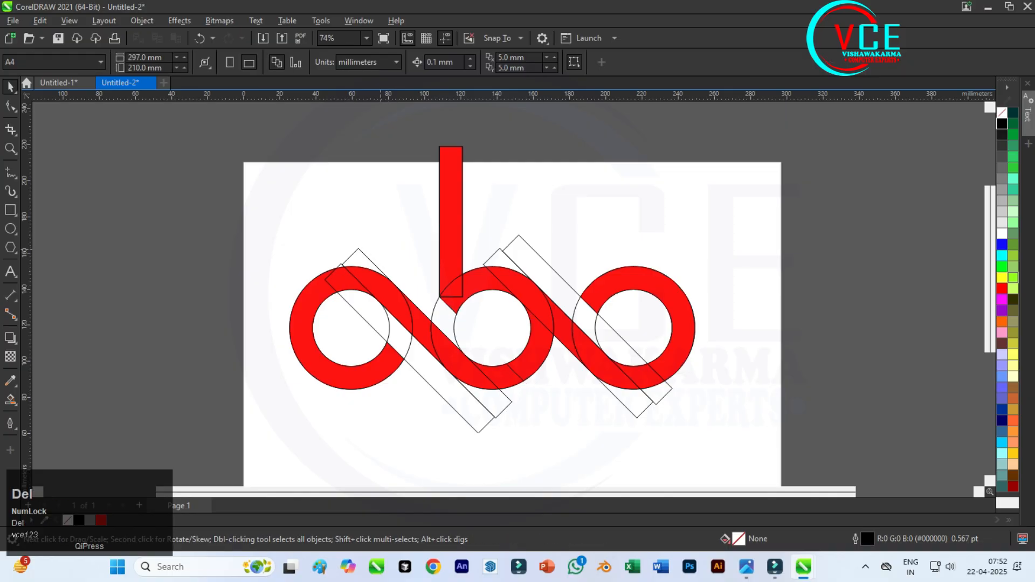
# Delete the two remaining diagonal guide rectangles between the first and second rings and the second ring's guide outline.
pyautogui.click(358, 251)
pyautogui.press('Delete')
pyautogui.click(430, 386)
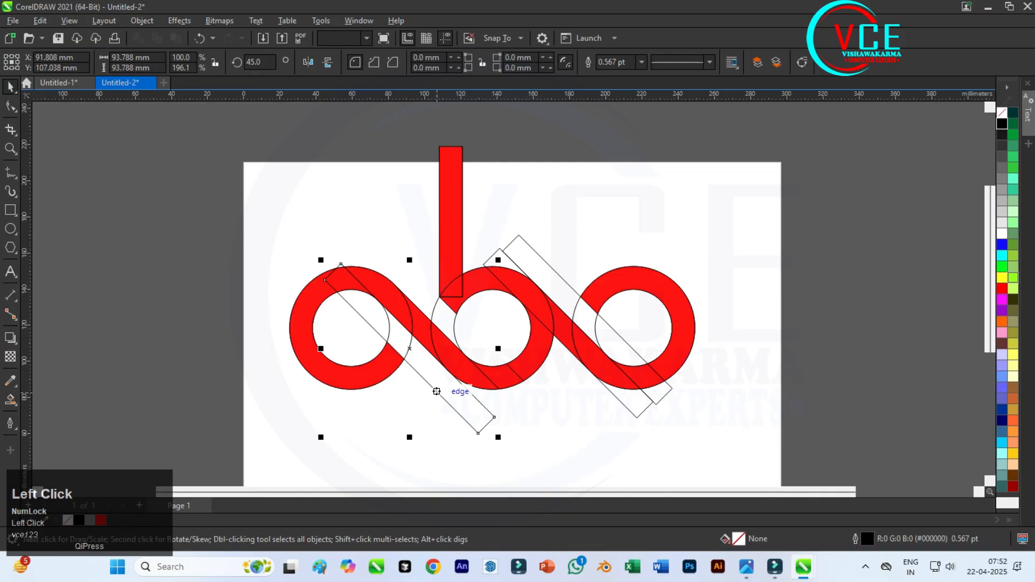
pyautogui.press('Delete')
pyautogui.click(456, 316)
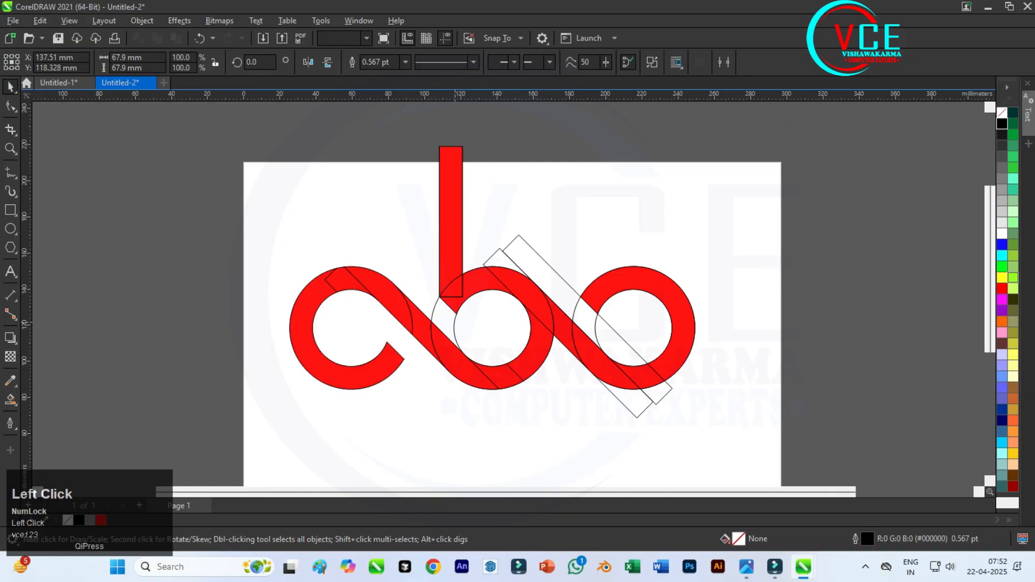
pyautogui.press('Delete')
# Delete both diagonal guide rectangles between the second and third rings and the third ring's guide outline.
pyautogui.click(501, 250)
pyautogui.press('Delete')
pyautogui.click(520, 263)
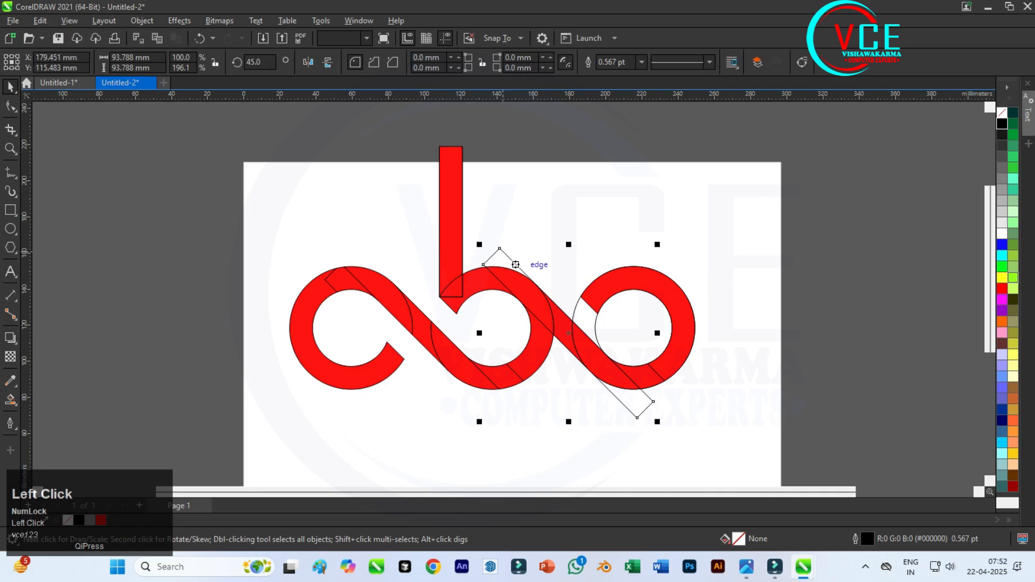
pyautogui.press('Delete')
pyautogui.click(596, 321)
pyautogui.press('Delete')
pyautogui.scroll(-2, 421, 269)
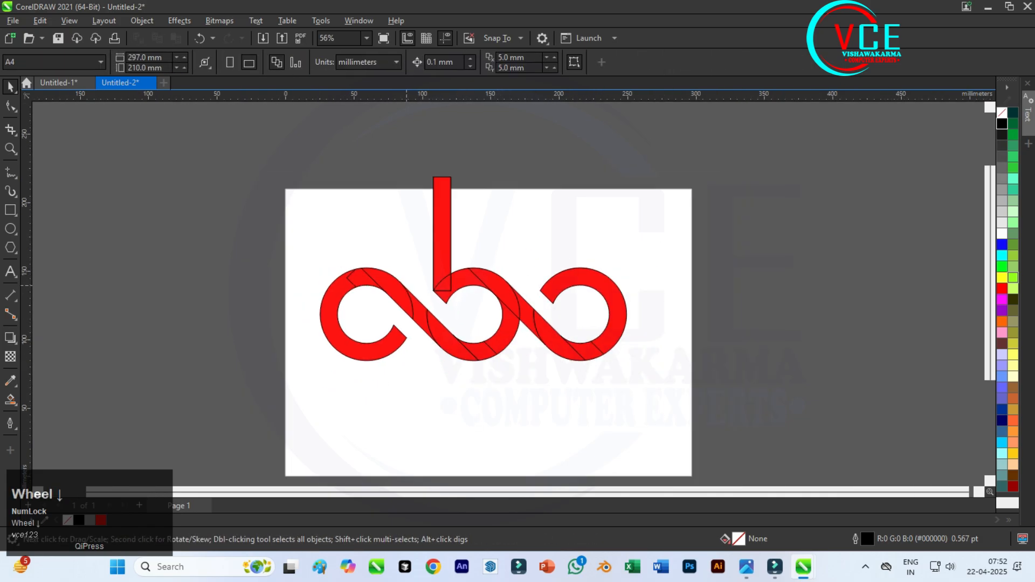
# Weld all the red pieces of the logo into a single shape.
pyautogui.moveTo(280, 135); pyautogui.dragTo(630, 423)
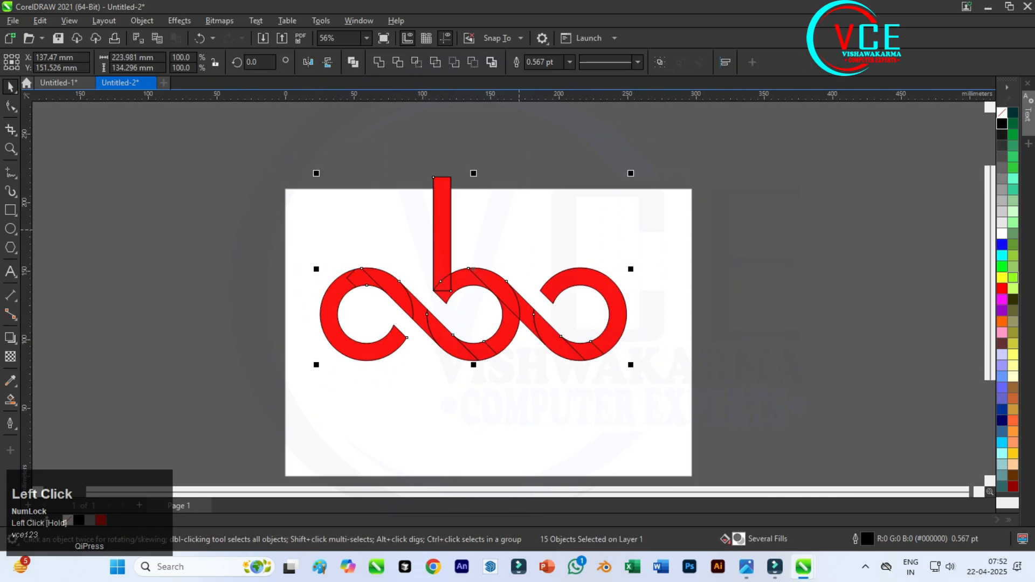
pyautogui.click(379, 61)
pyautogui.scroll(2, 323, 358)
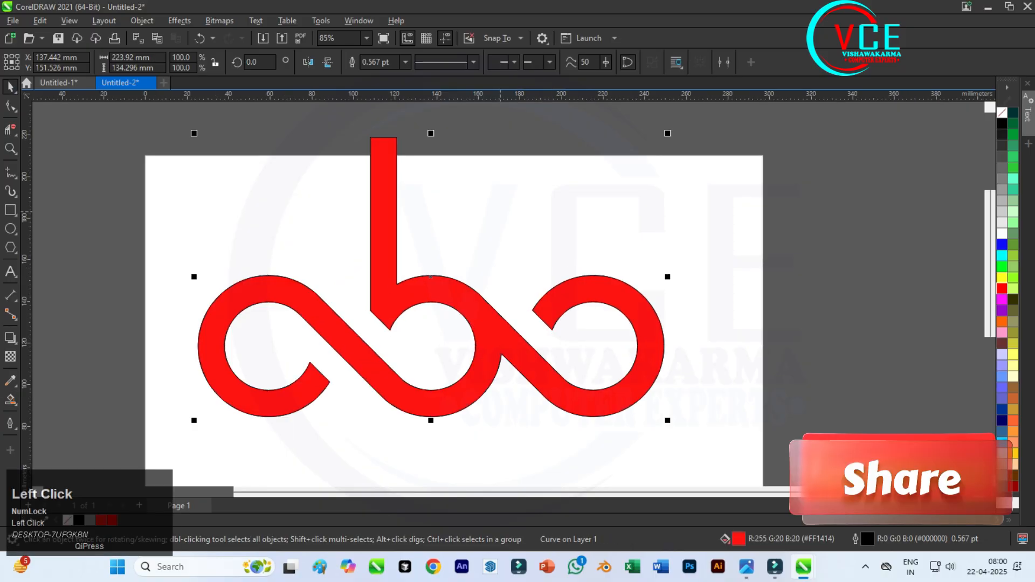
pyautogui.scroll(-1, 324, 358)
pyautogui.click(454, 175)
pyautogui.scroll(3, 454, 175)
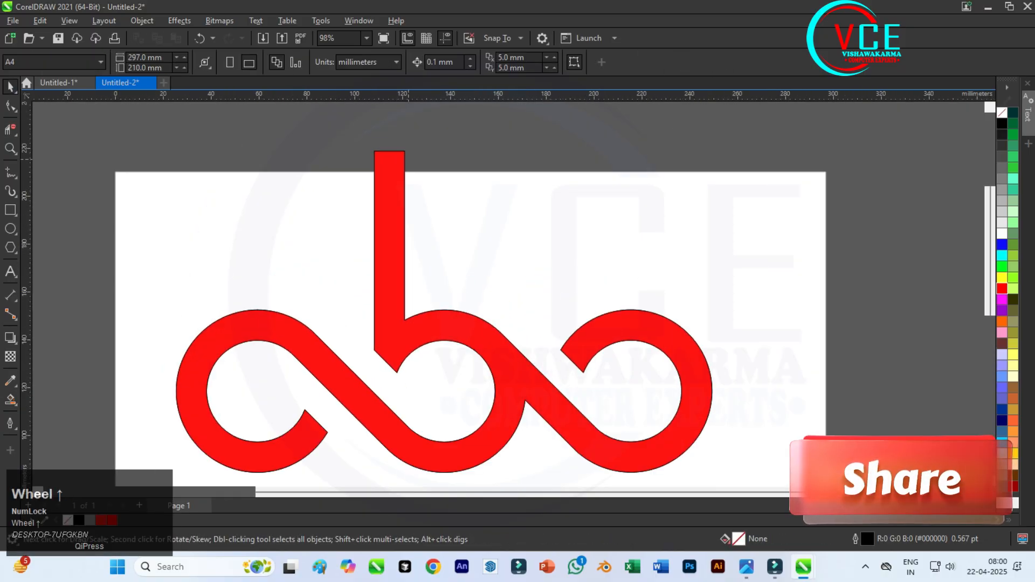
# Pull the welded red logo off the black outline curves beneath it and move those outlines off the page to the right.
pyautogui.click(383, 190)
pyautogui.moveTo(383, 190); pyautogui.dragTo(645, 305)
pyautogui.scroll(-3, 353, 198)
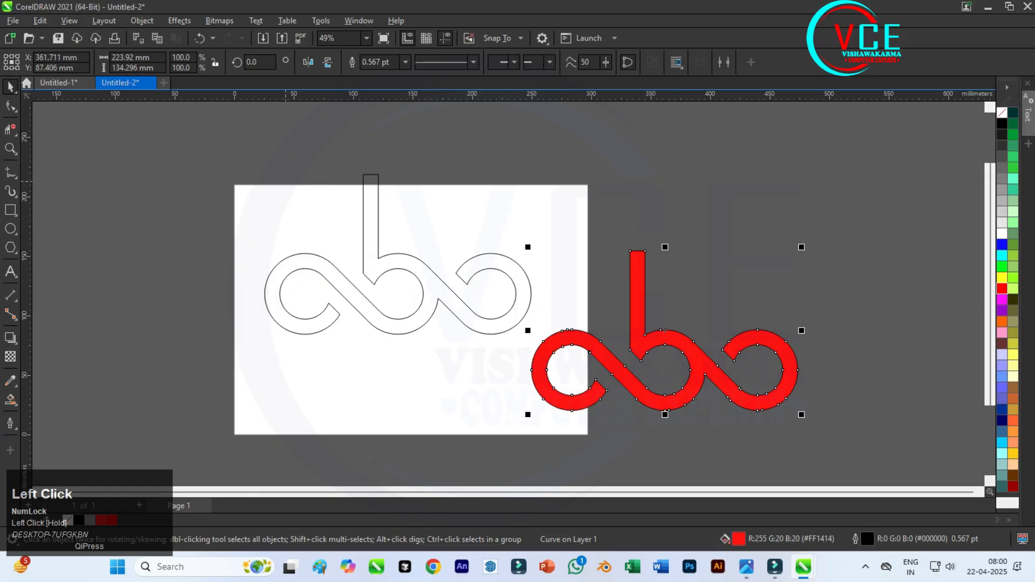
pyautogui.moveTo(264, 134); pyautogui.dragTo(558, 353)
pyautogui.moveTo(438, 278); pyautogui.dragTo(870, 223)
# Move the welded red logo back onto the middle of the page.
pyautogui.click(754, 339)
pyautogui.doubleClick(754, 339)
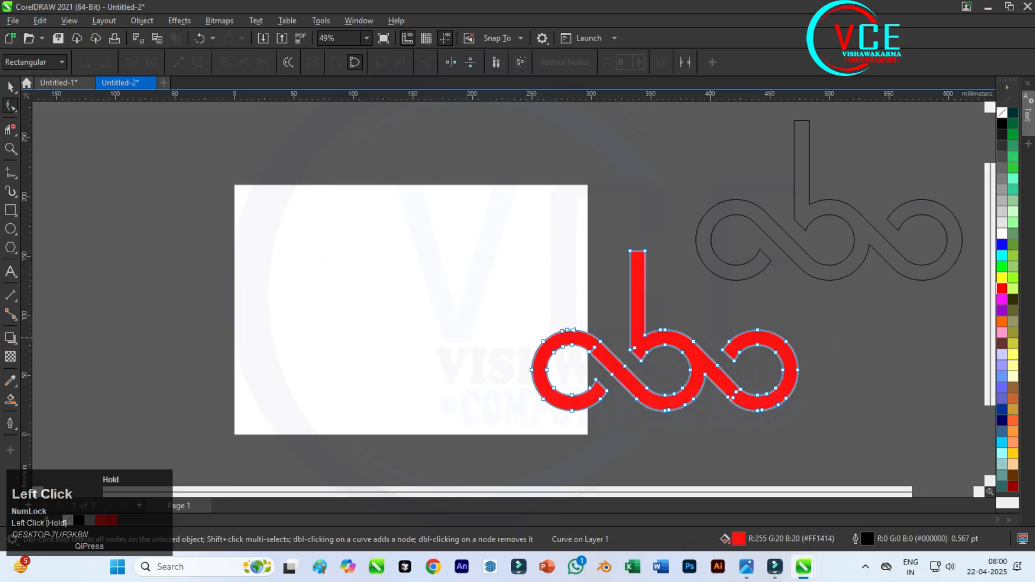
pyautogui.click(437, 270)
pyautogui.click(637, 291)
pyautogui.click(10, 86)
pyautogui.moveTo(758, 344); pyautogui.dragTo(507, 299)
pyautogui.scroll(2, 477, 245)
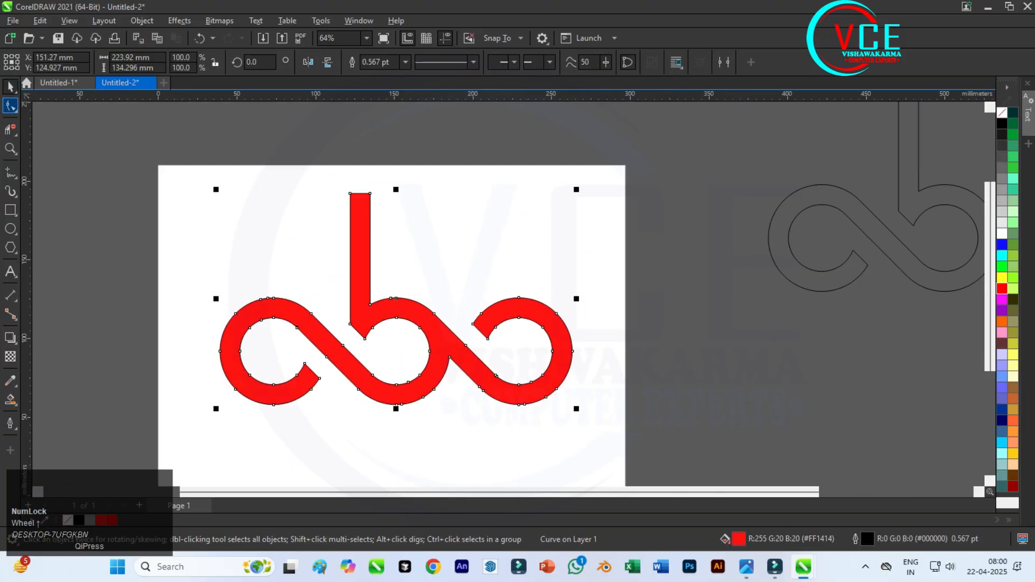
# Shorten the logo's vertical stem by lowering its two top nodes about 14 mm.
pyautogui.click(10, 105)
pyautogui.moveTo(392, 213); pyautogui.dragTo(392, 213)
pyautogui.press('Down')
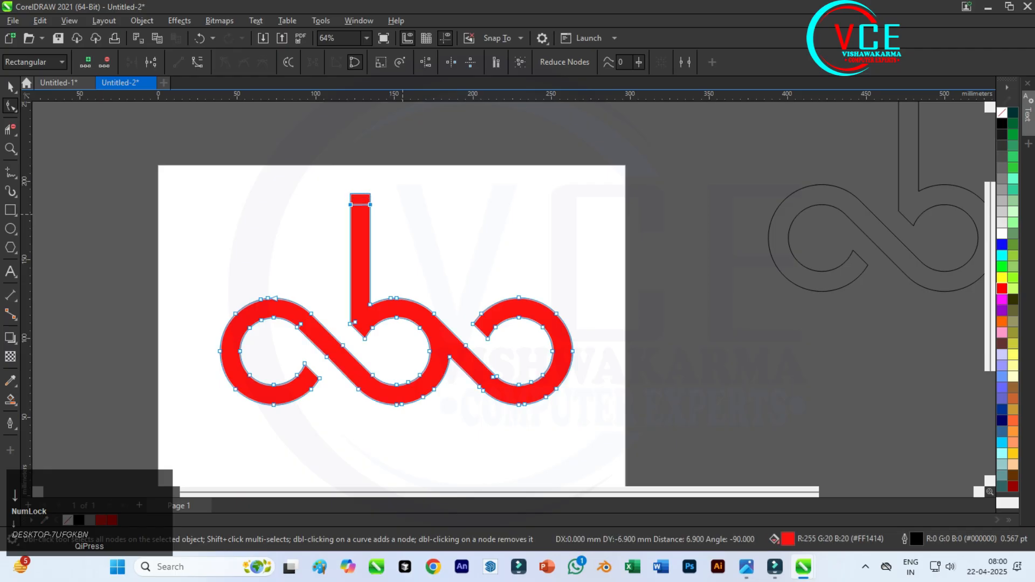
pyautogui.press('Down')
pyautogui.press('Down')
pyautogui.press('Down')
pyautogui.press('Down')
pyautogui.press('Down')
pyautogui.press('Down')
pyautogui.press('Down')
pyautogui.press('Down')
pyautogui.press('Down')
pyautogui.press('Down')
pyautogui.press('Down')
pyautogui.press('Down')
pyautogui.press('Down')
pyautogui.press('Down')
pyautogui.press('Down')
pyautogui.press('Down')
pyautogui.press('Down')
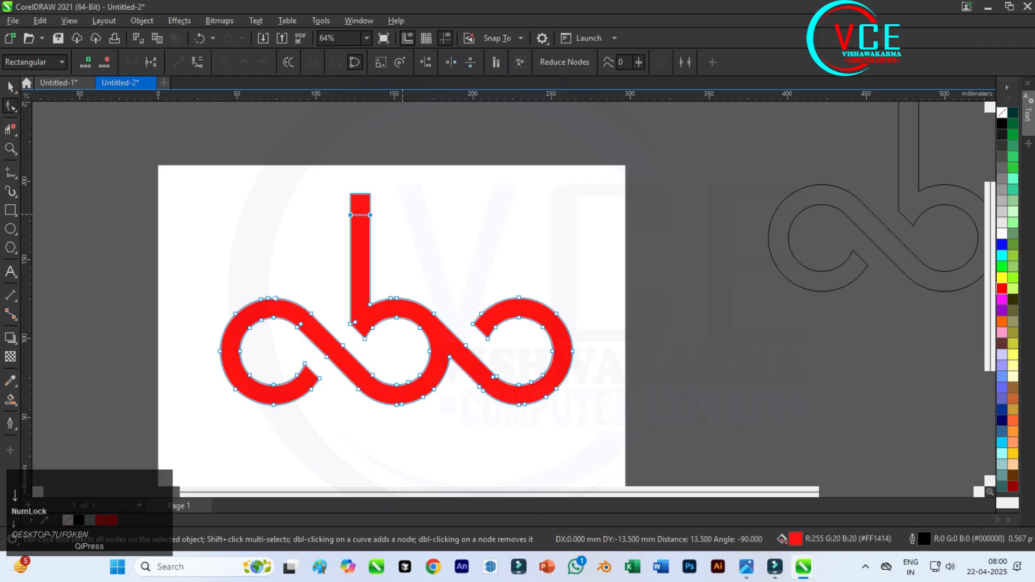
pyautogui.click(11, 86)
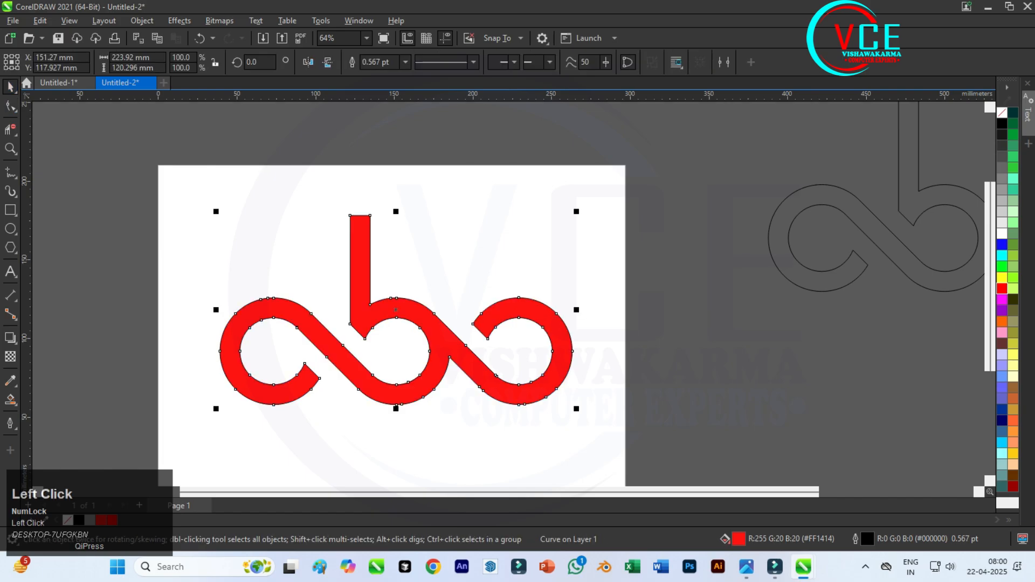
# Select all nodes of the logo curve and reduce them to smooth the shape.
pyautogui.click(10, 105)
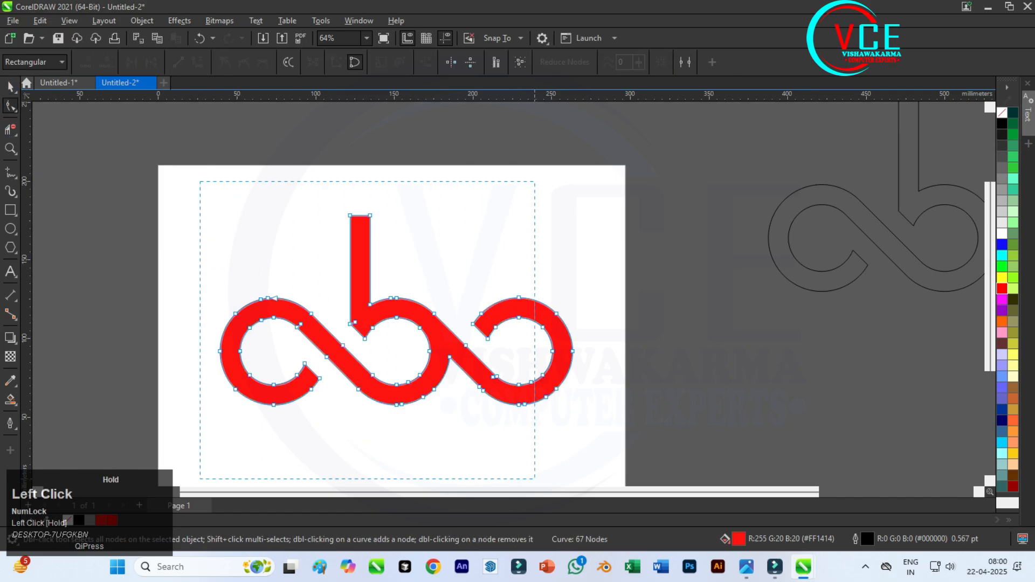
pyautogui.moveTo(535, 479); pyautogui.dragTo(647, 469)
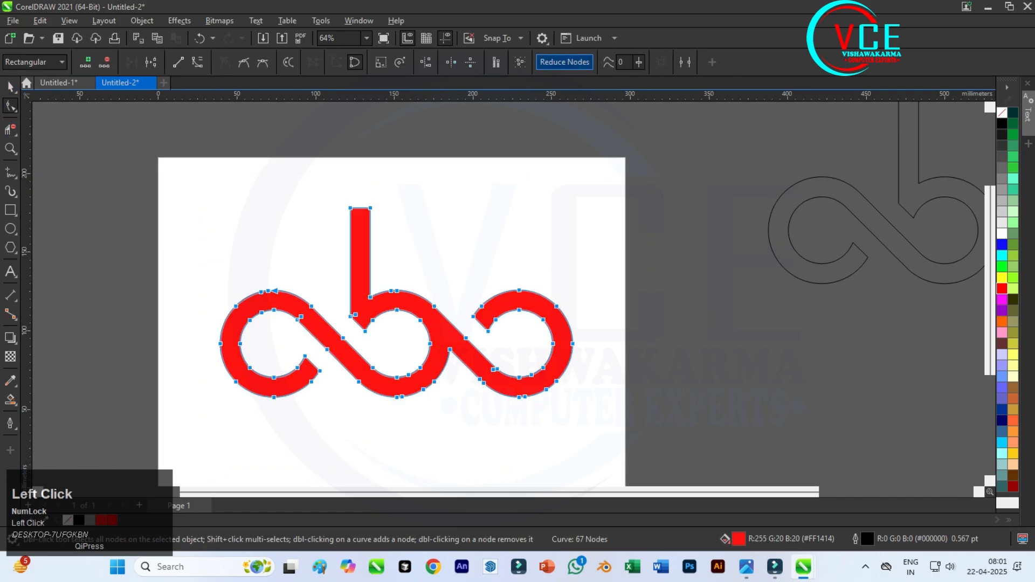
pyautogui.click(565, 62)
# Apply the striped rainbow fountain fill preset to the logo and run the gradient diagonally from above the first ring to the third ring's lower edge.
pyautogui.click(10, 399)
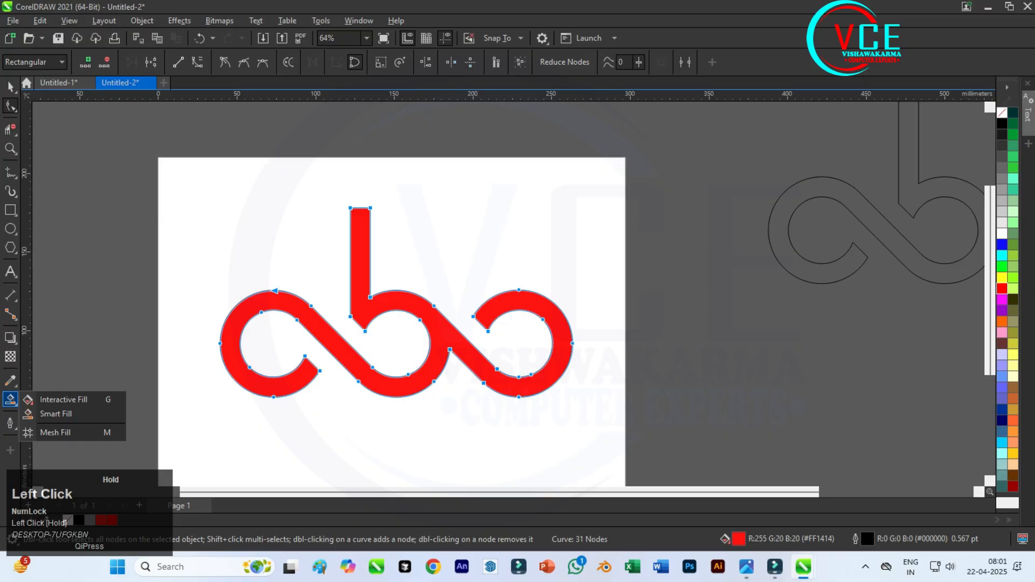
pyautogui.click(48, 399)
pyautogui.click(49, 62)
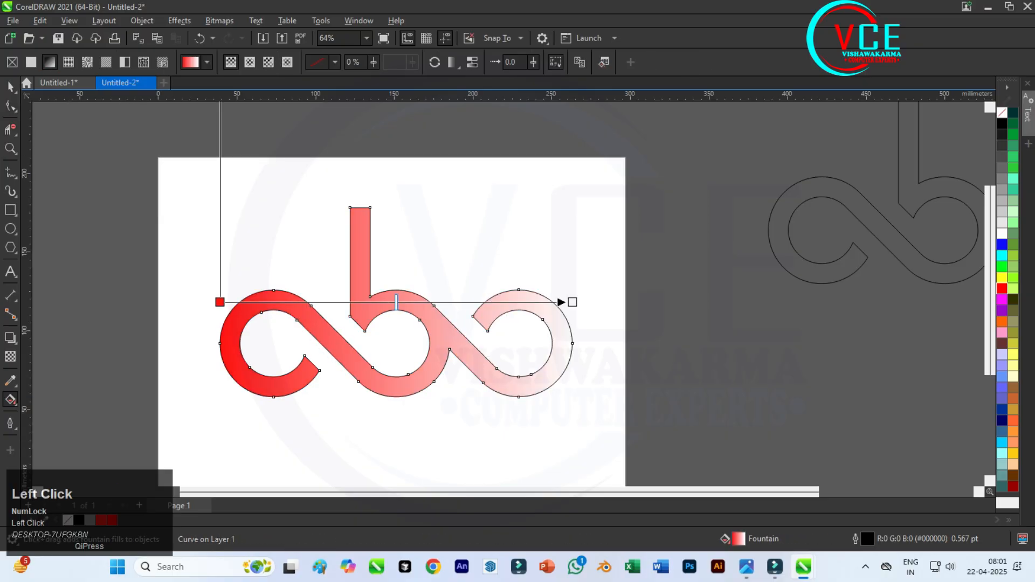
pyautogui.click(207, 62)
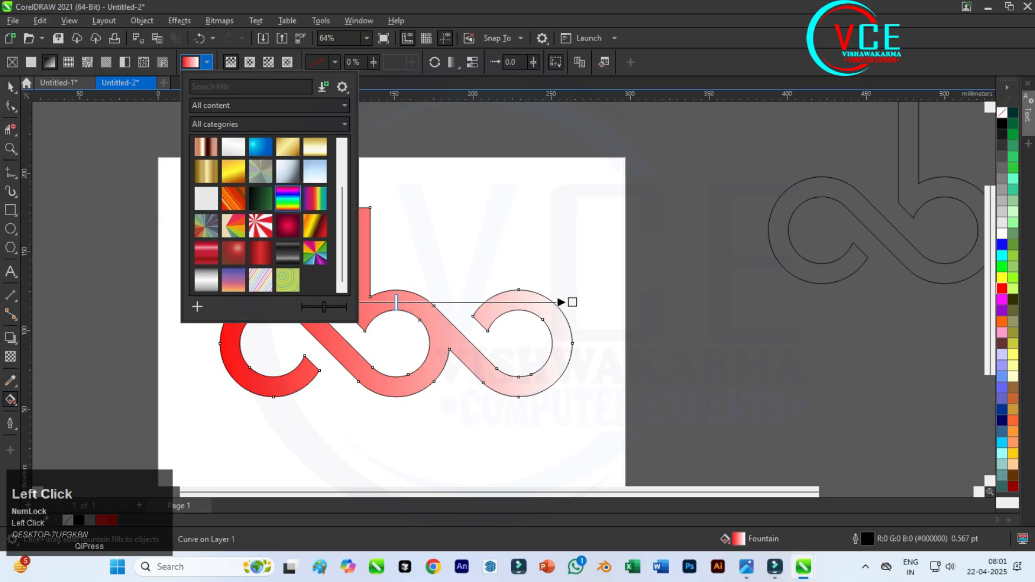
pyautogui.click(288, 198)
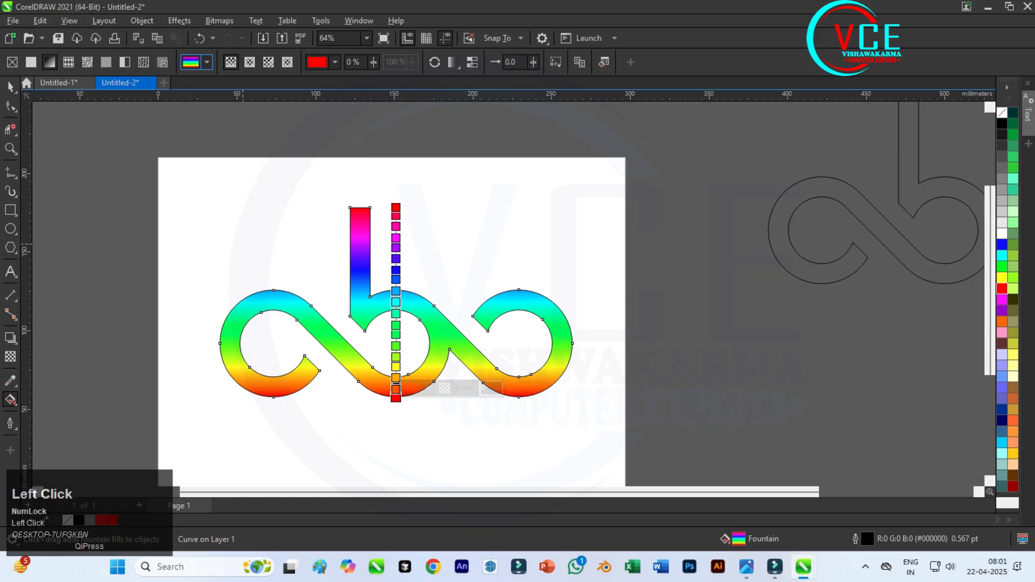
pyautogui.moveTo(234, 218); pyautogui.dragTo(562, 367)
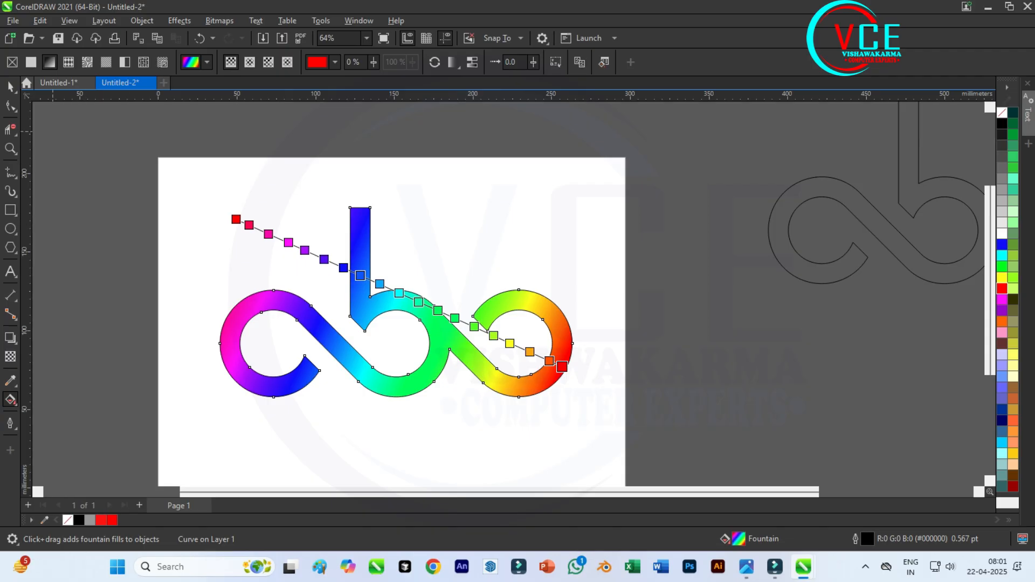
pyautogui.click(10, 86)
pyautogui.scroll(1, 429, 316)
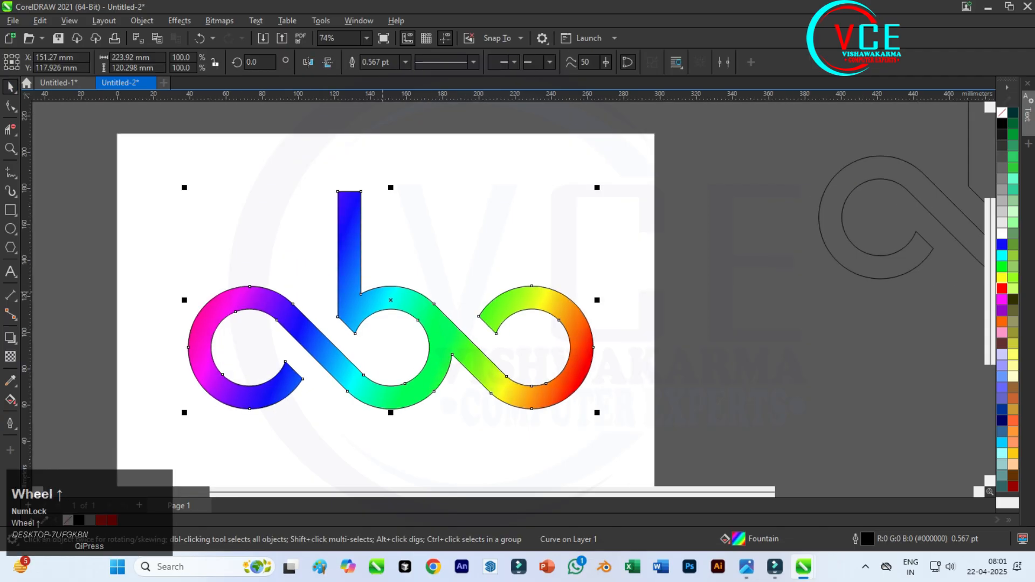
pyautogui.scroll(-1, 275, 283)
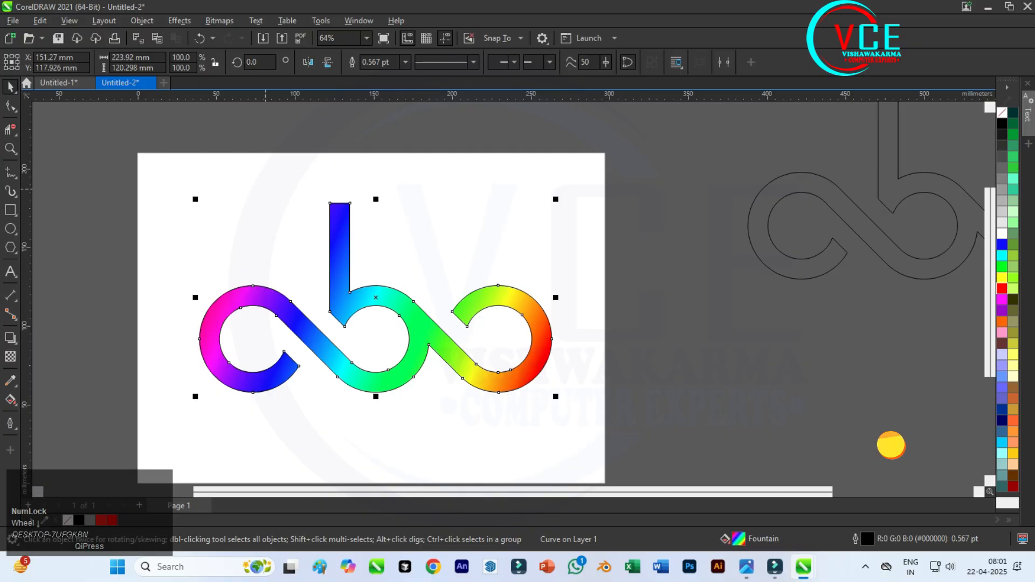
pyautogui.press('F10')
pyautogui.click(10, 86)
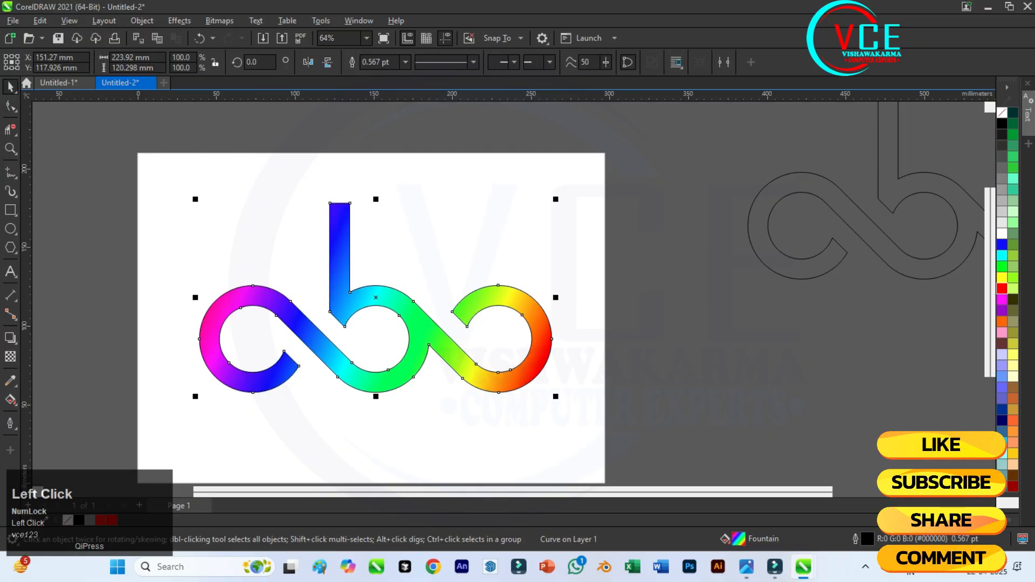
# Apply the Plastic texture effect to the rainbow logo with Highlight 90 and Depth 46.
pyautogui.click(180, 21)
pyautogui.moveTo(219, 21)
pyautogui.moveTo(179, 21)
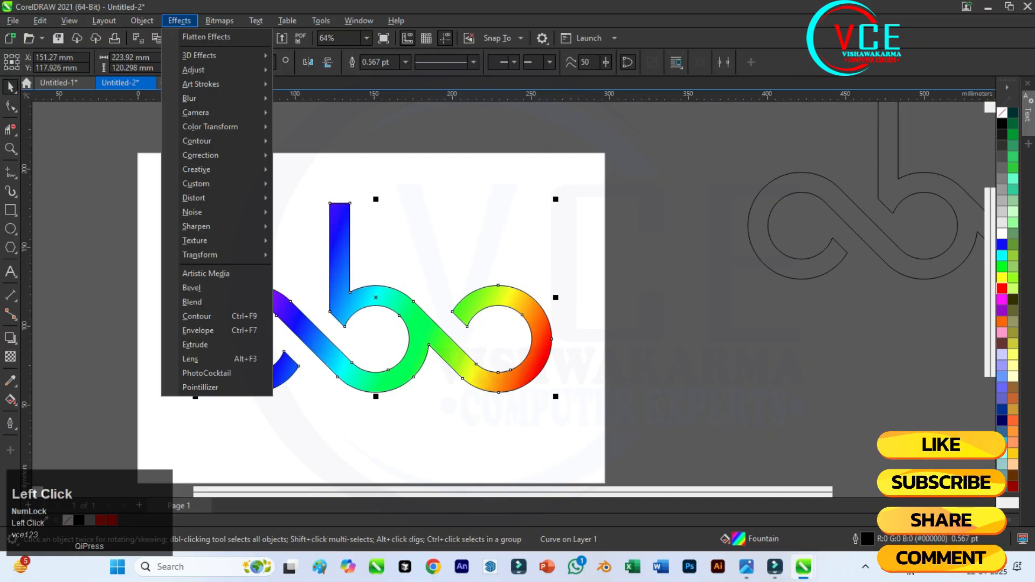
pyautogui.moveTo(215, 240)
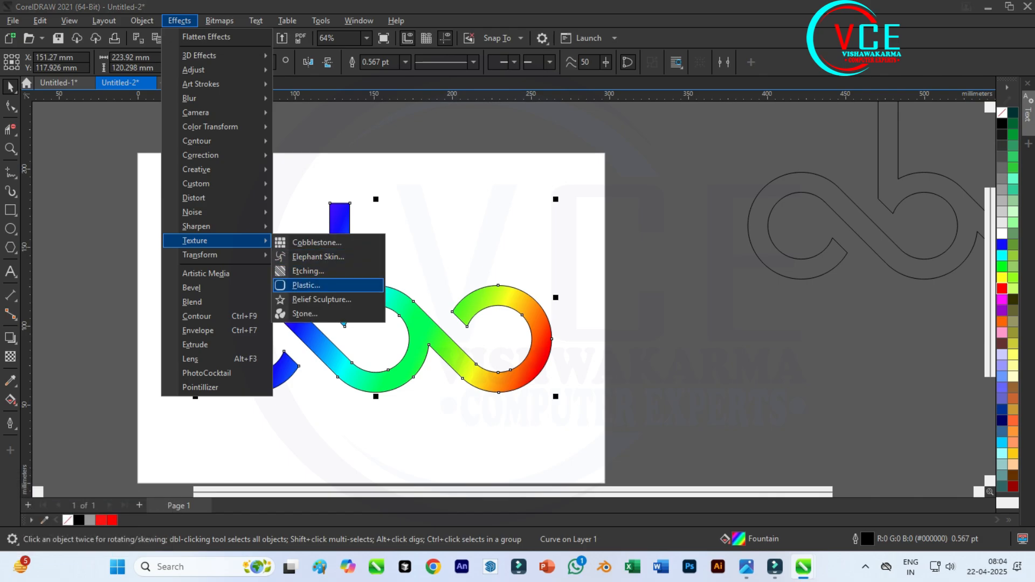
pyautogui.click(306, 285)
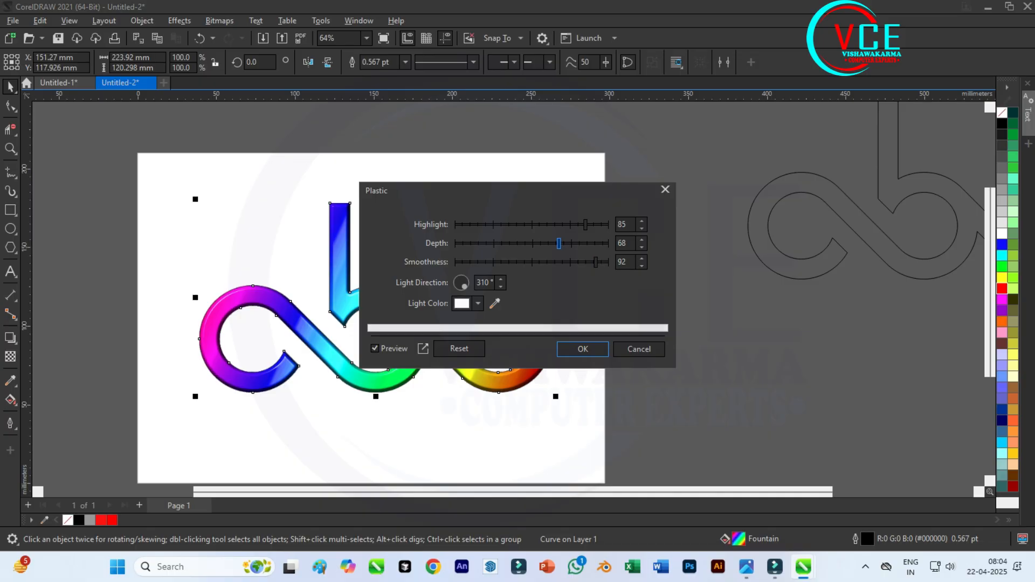
pyautogui.moveTo(559, 243); pyautogui.dragTo(480, 243)
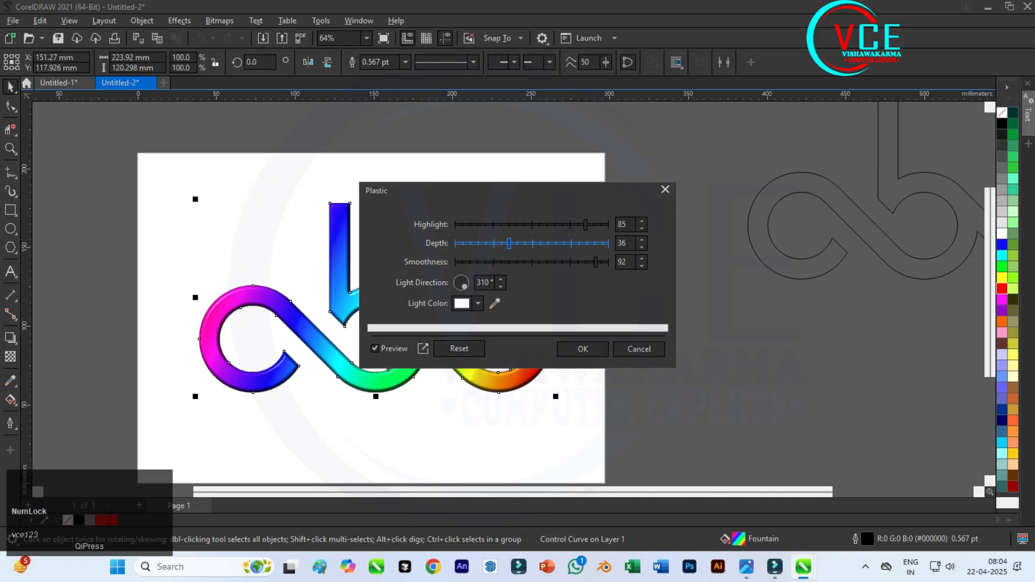
pyautogui.click(524, 243)
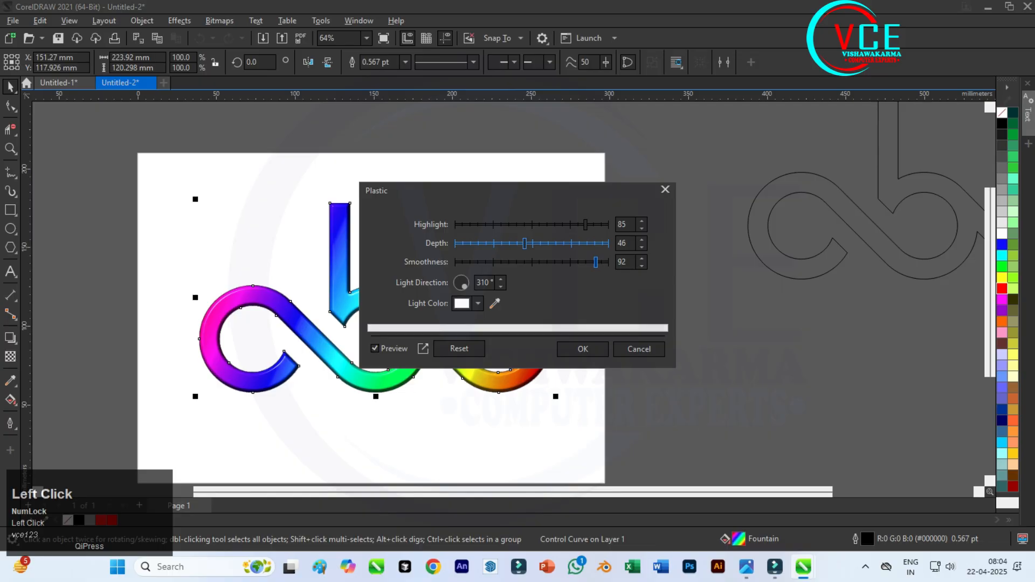
pyautogui.click(593, 224)
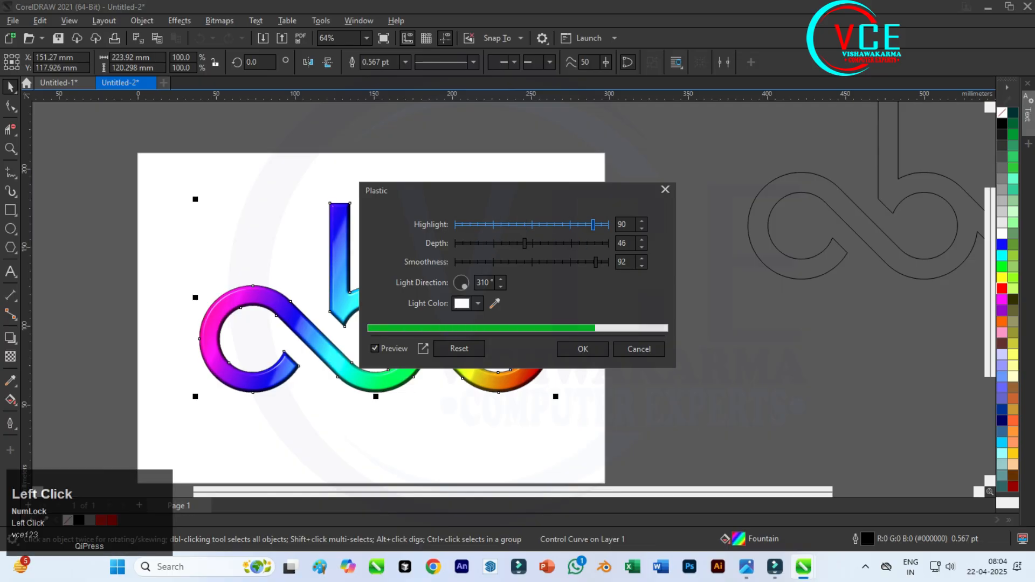
pyautogui.click(583, 349)
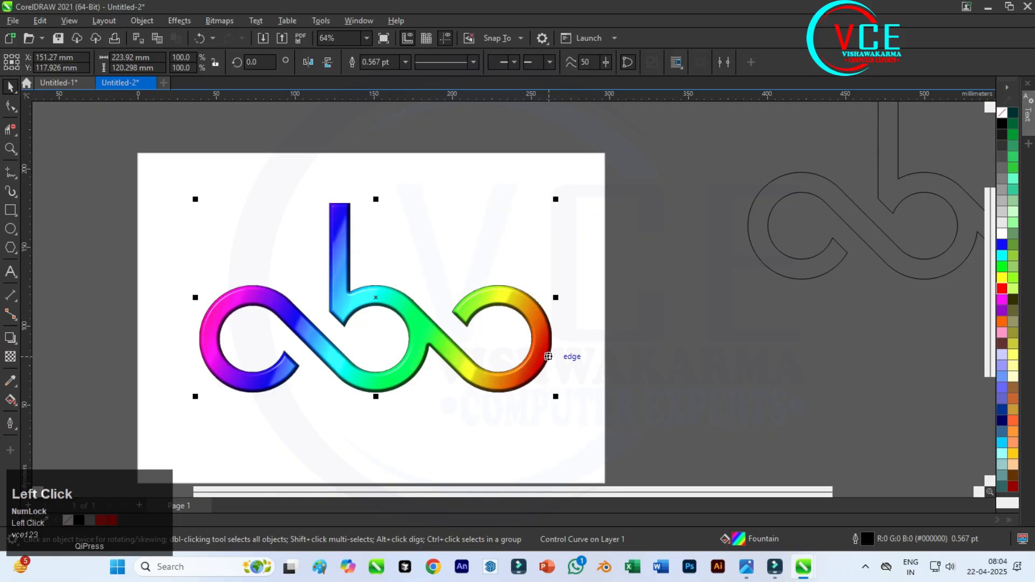
pyautogui.scroll(3, 405, 353)
pyautogui.scroll(-4, 430, 256)
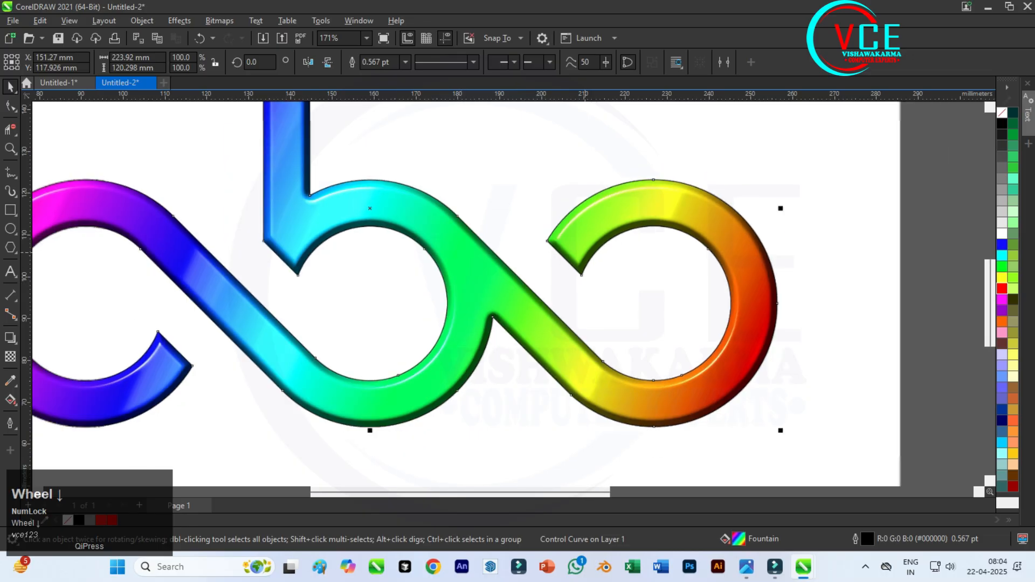
pyautogui.scroll(1, 447, 237)
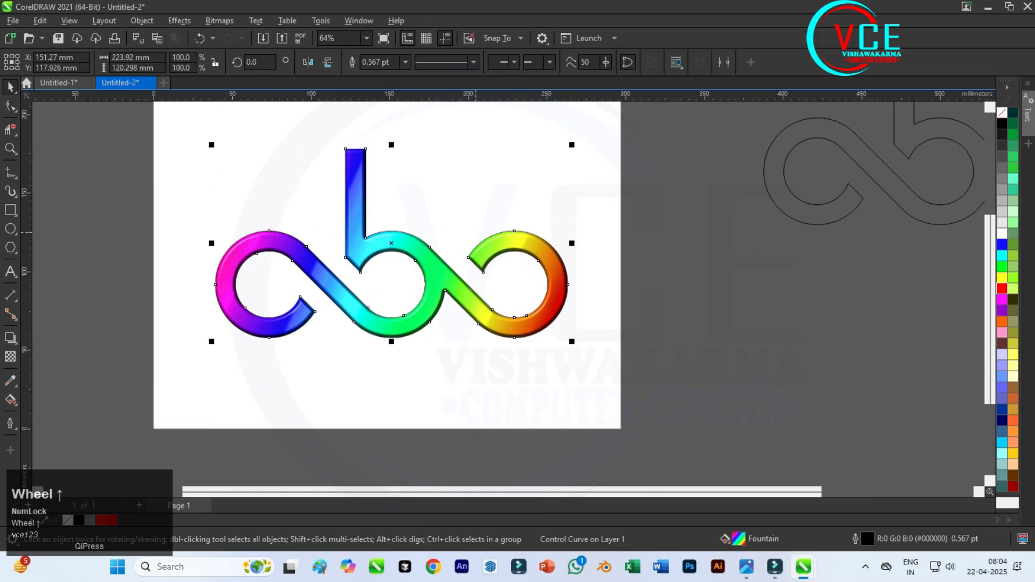
pyautogui.scroll(-2, 363, 238)
pyautogui.moveTo(696, 198); pyautogui.dragTo(537, 338)
pyautogui.hotkey('ctrl', 'z')
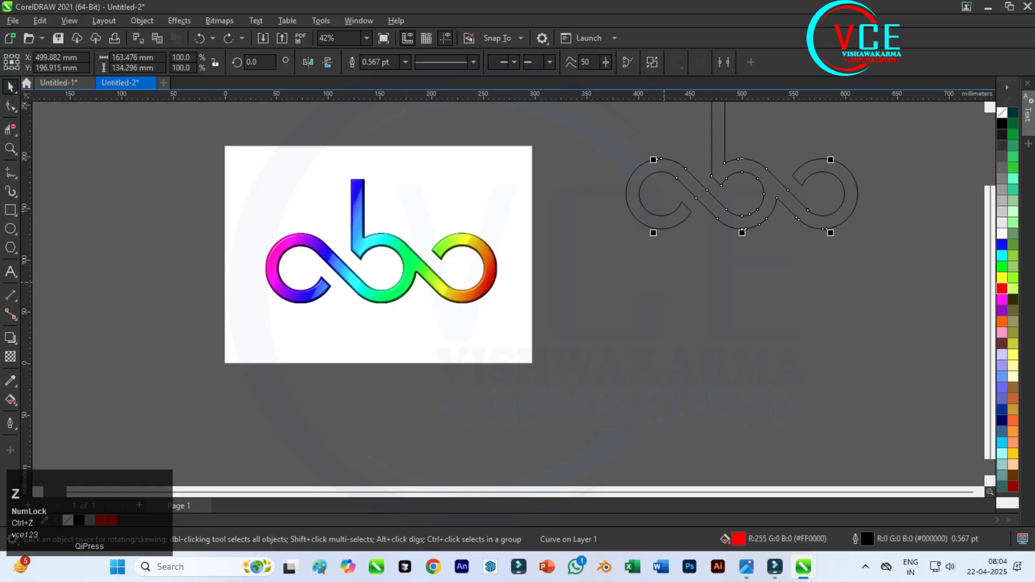
# Group the three black outline curves and move the group onto the page, overlapping just below the rainbow logo.
pyautogui.scroll(-2, 636, 283)
pyautogui.moveTo(606, 138); pyautogui.dragTo(802, 277)
pyautogui.rightClick(709, 225)
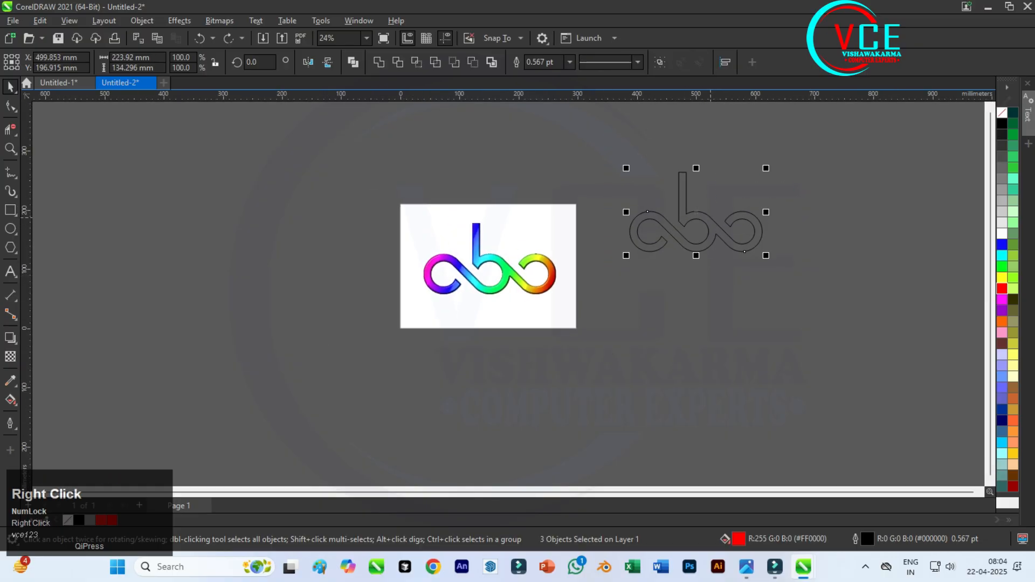
pyautogui.click(722, 241)
pyautogui.moveTo(716, 223); pyautogui.dragTo(513, 298)
pyautogui.scroll(1, 513, 298)
pyautogui.scroll(3, 520, 276)
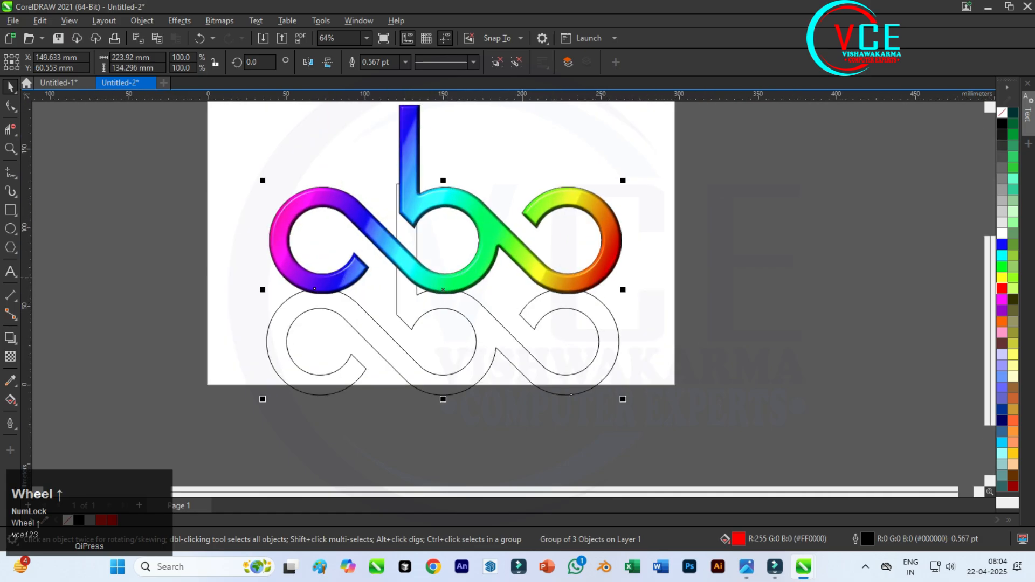
# Set the outline width of the grouped black outline copy to 3.0 pt.
pyautogui.click(405, 62)
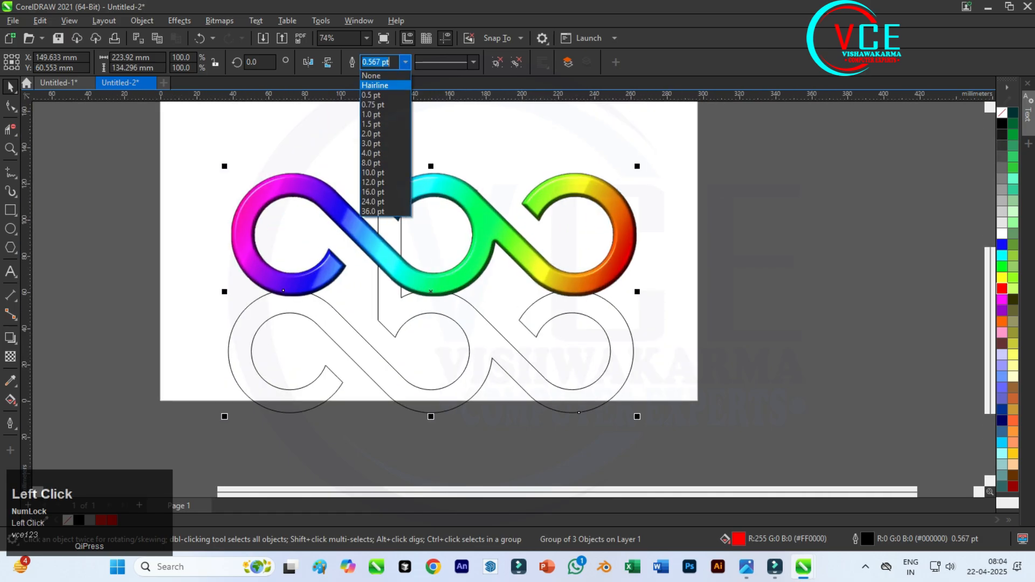
pyautogui.click(380, 124)
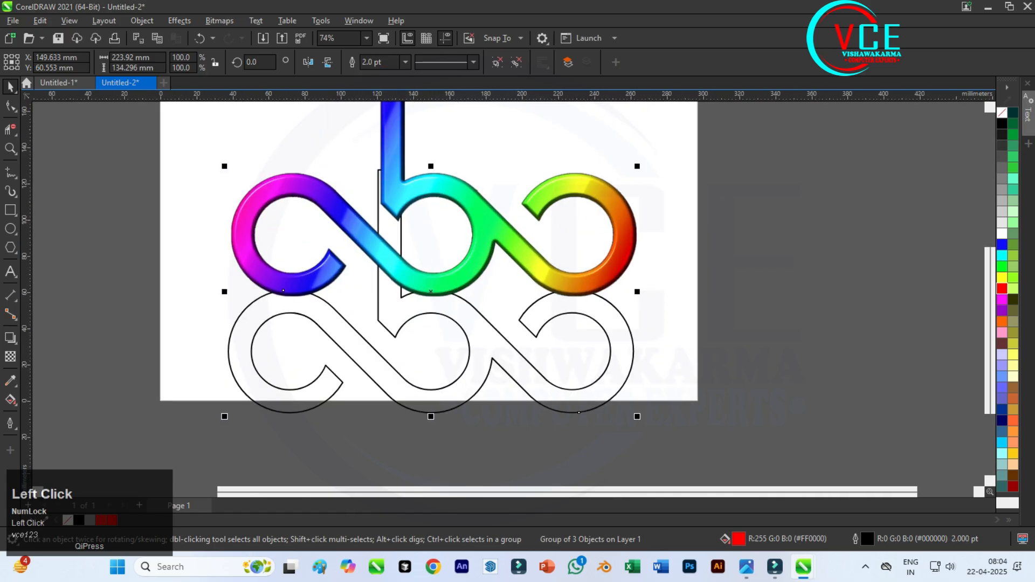
pyautogui.click(405, 62)
pyautogui.click(380, 144)
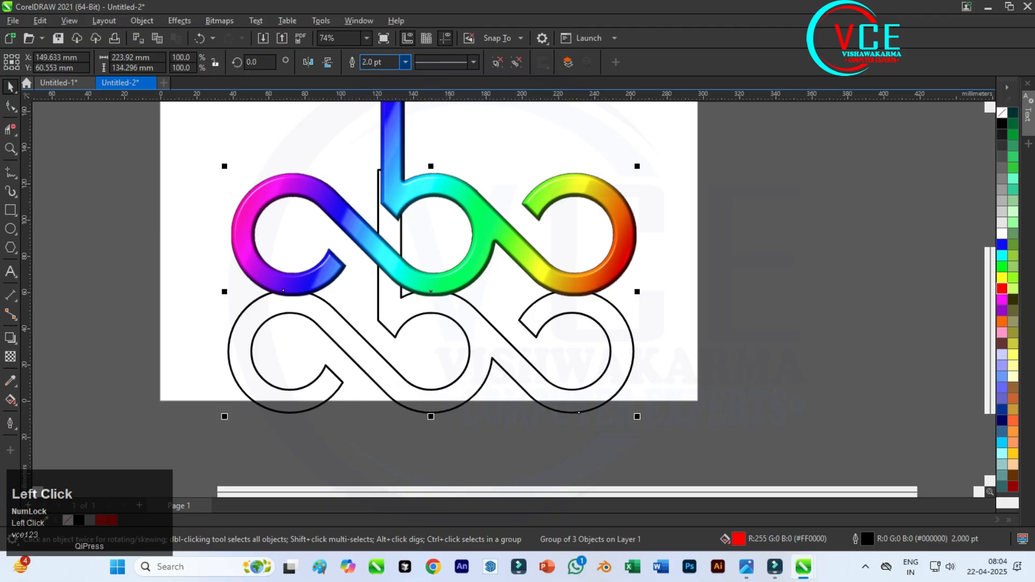
# Ungroup all curves of the black outline copy and convert their outlines to objects.
pyautogui.click(142, 21)
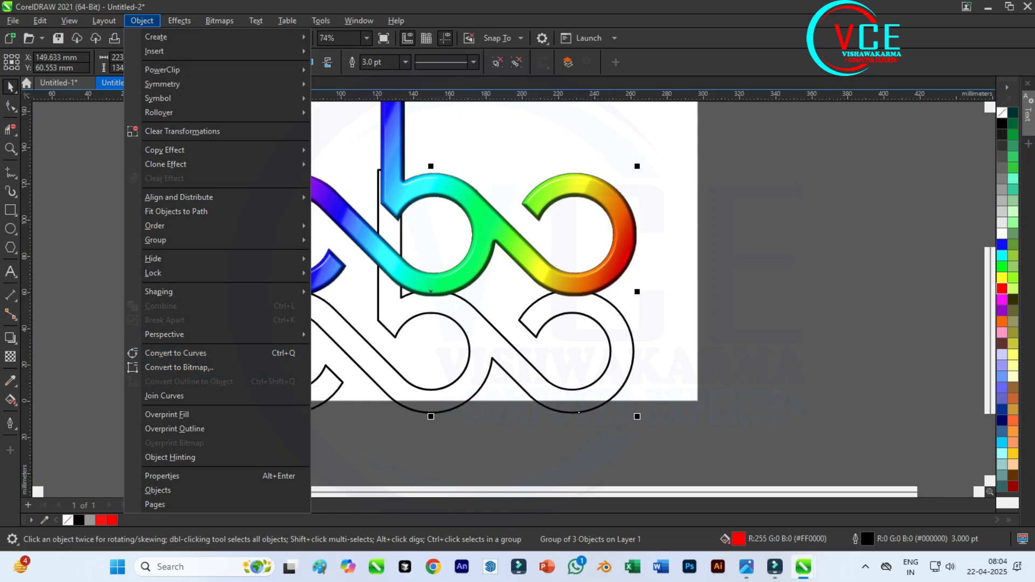
pyautogui.click(400, 170)
pyautogui.rightClick(400, 170)
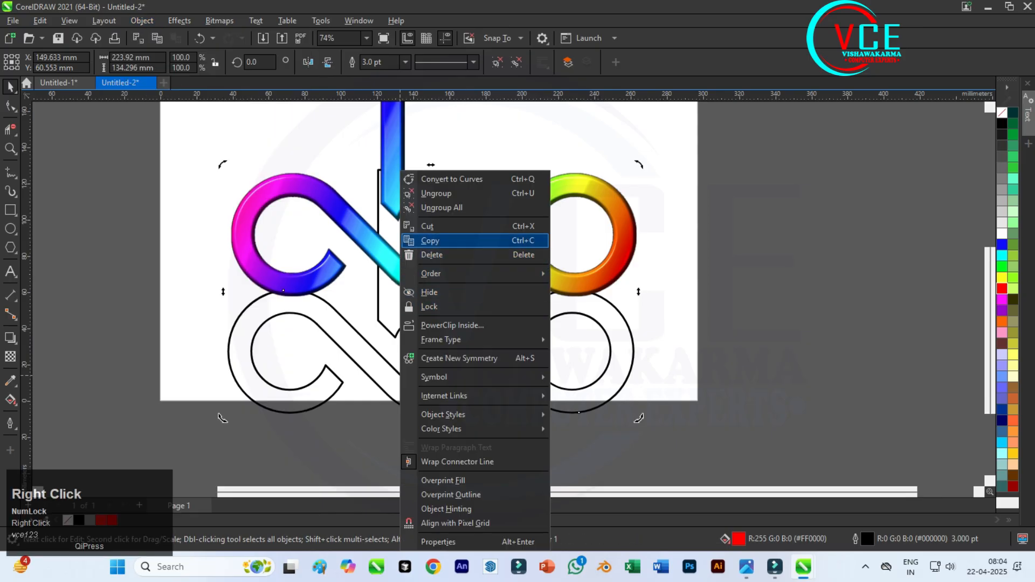
pyautogui.click(442, 208)
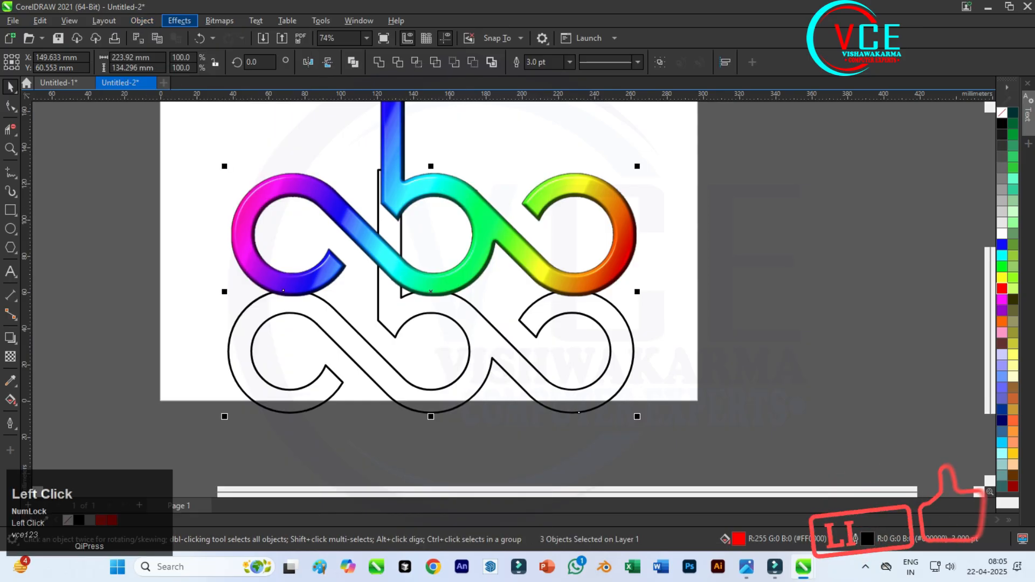
pyautogui.click(142, 20)
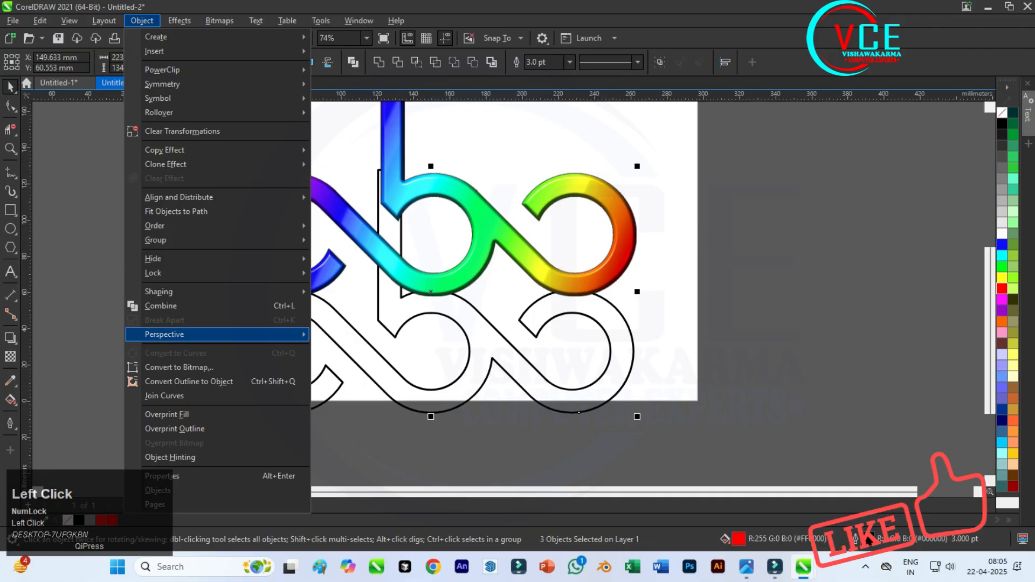
pyautogui.click(246, 381)
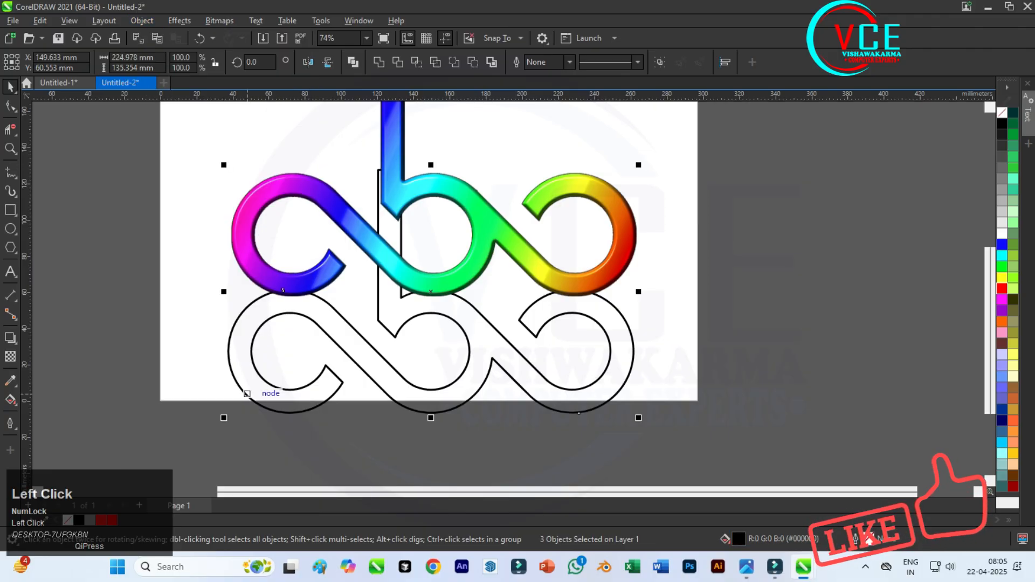
# Apply the dark grey and black banded fountain fill preset to the three converted outline objects.
pyautogui.click(10, 400)
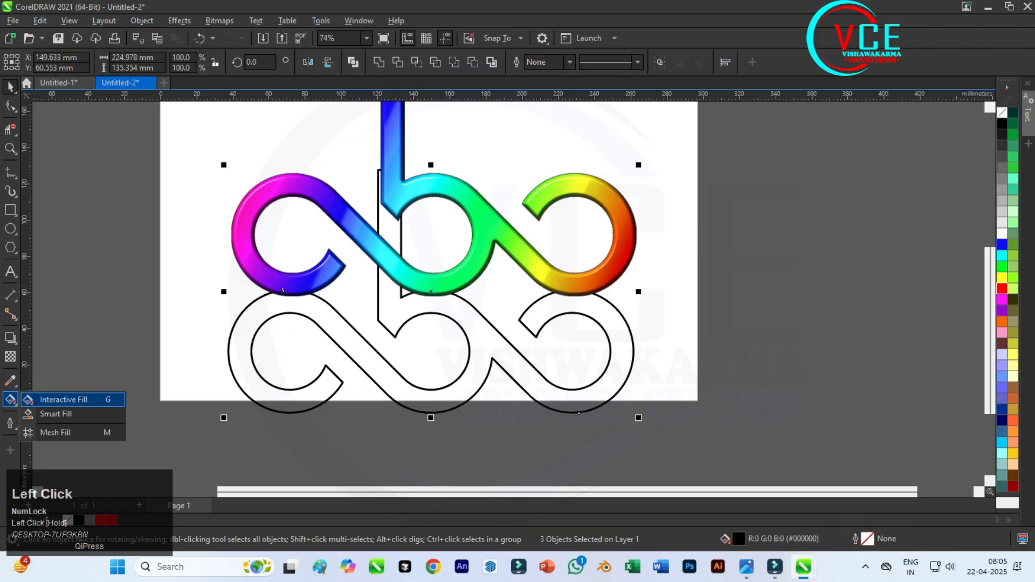
pyautogui.click(63, 400)
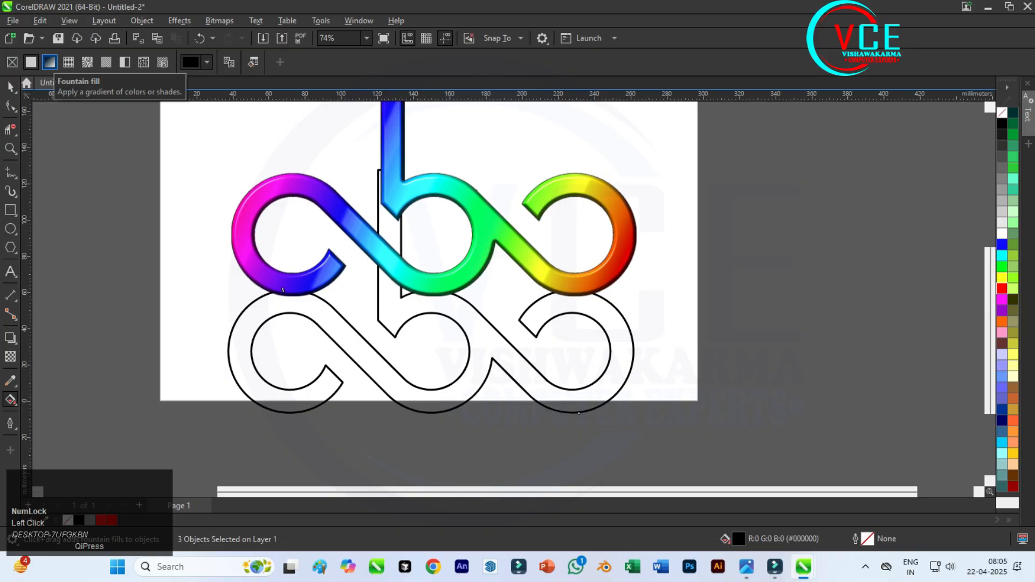
pyautogui.click(50, 62)
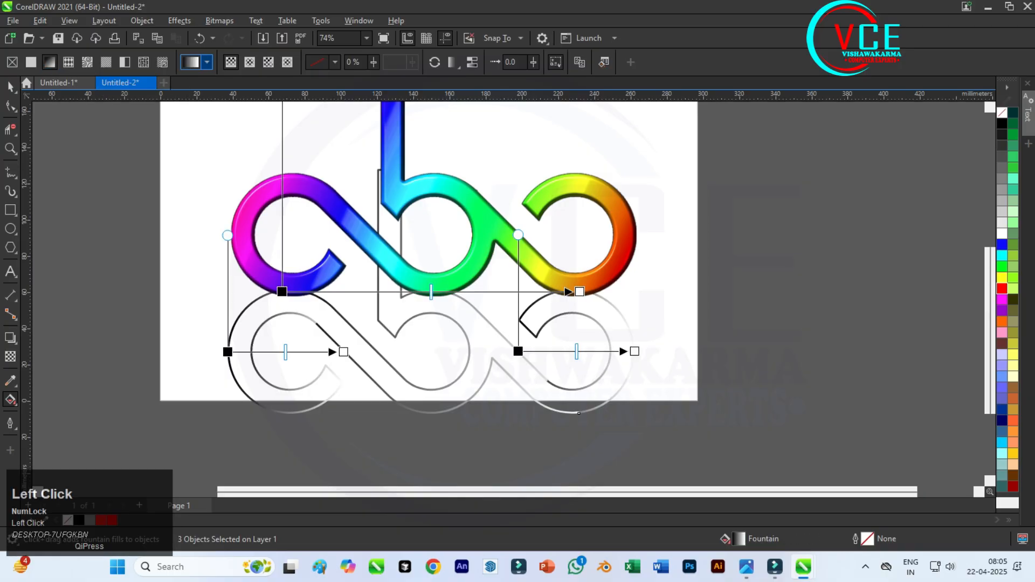
pyautogui.click(206, 62)
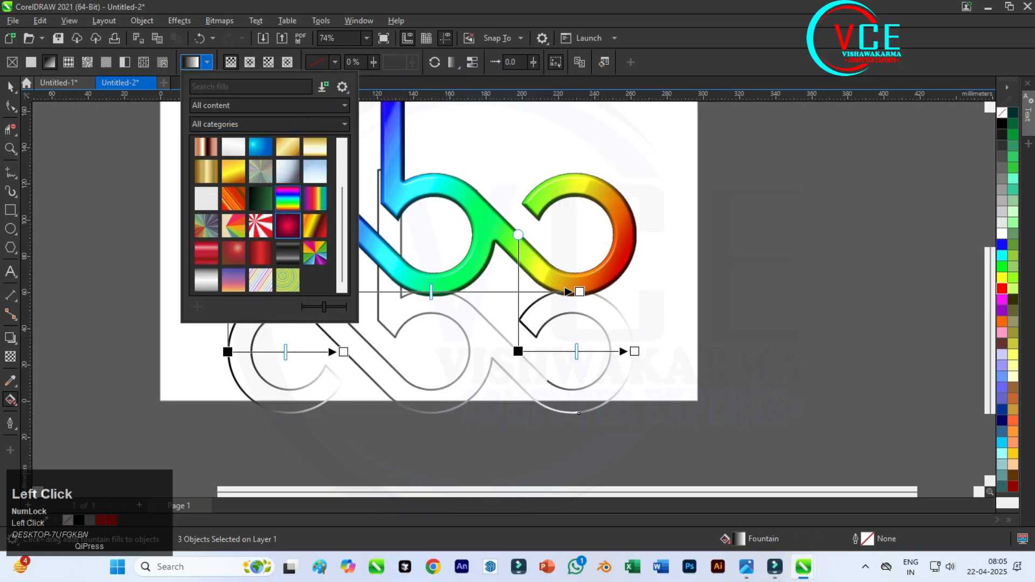
pyautogui.click(287, 252)
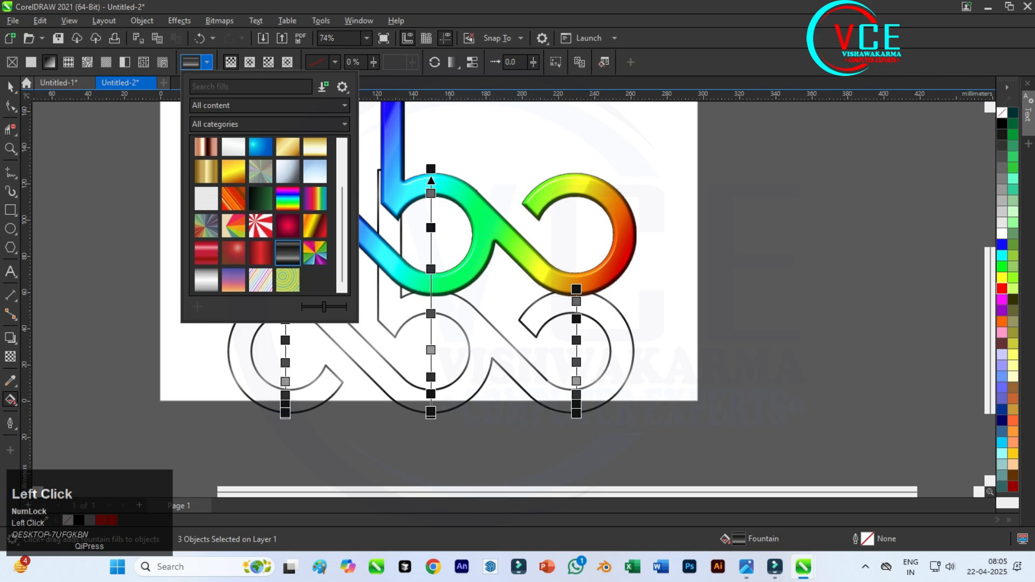
pyautogui.click(11, 87)
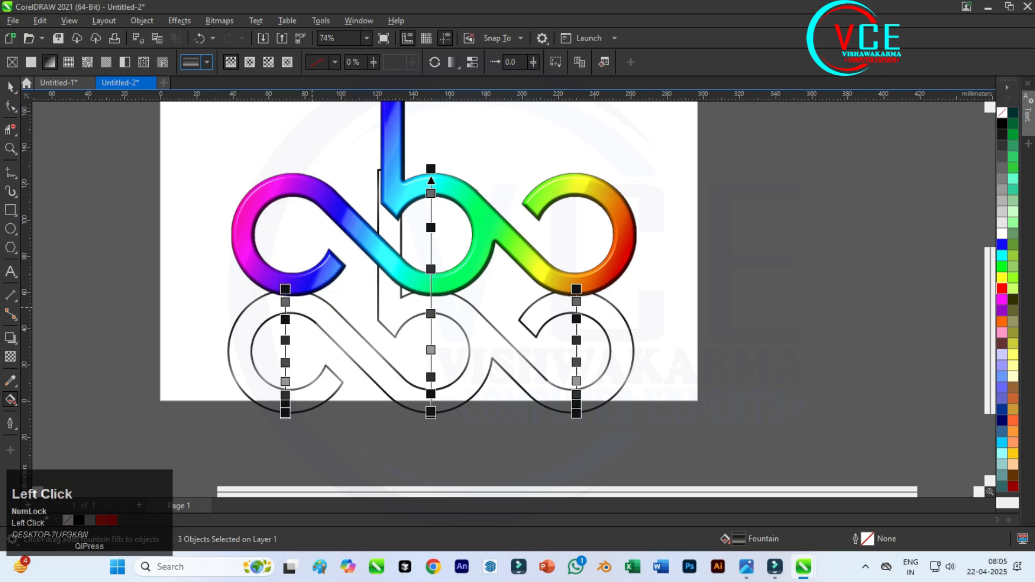
pyautogui.click(10, 87)
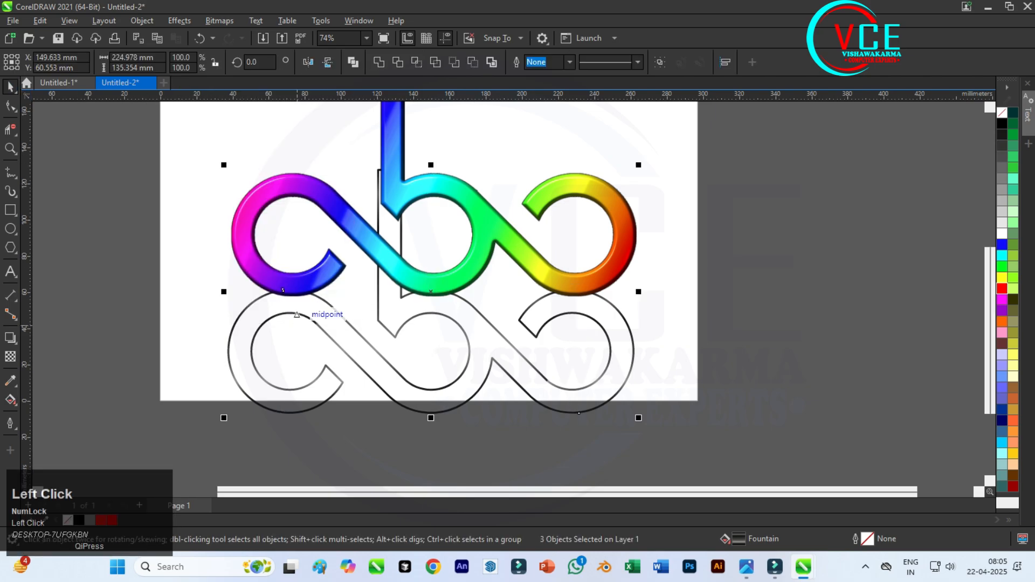
# Group the three gradient-filled outline objects and move the group up onto the rainbow logo, matching the first ring's end corner.
pyautogui.rightClick(338, 389)
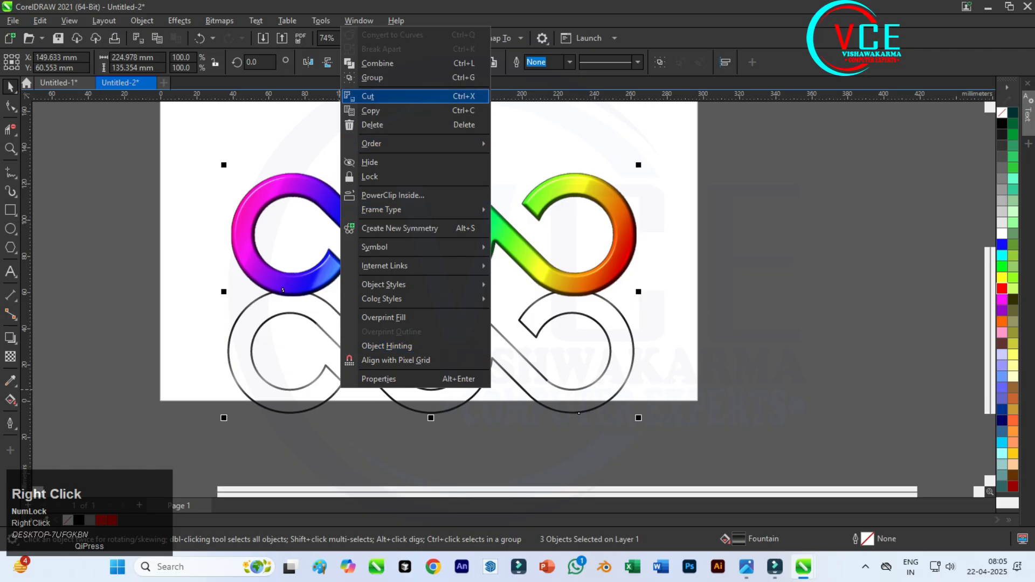
pyautogui.click(400, 63)
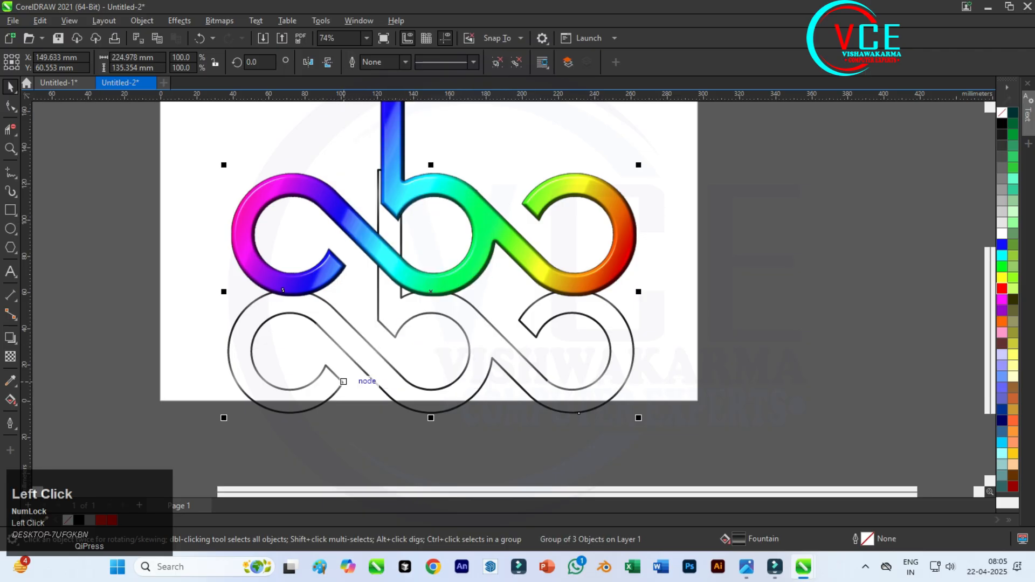
pyautogui.moveTo(343, 382); pyautogui.dragTo(345, 265)
# Nudge the outline group 0.4 mm right and 0.3 mm down so it frames the rainbow logo's edges evenly.
pyautogui.scroll(5, 339, 262)
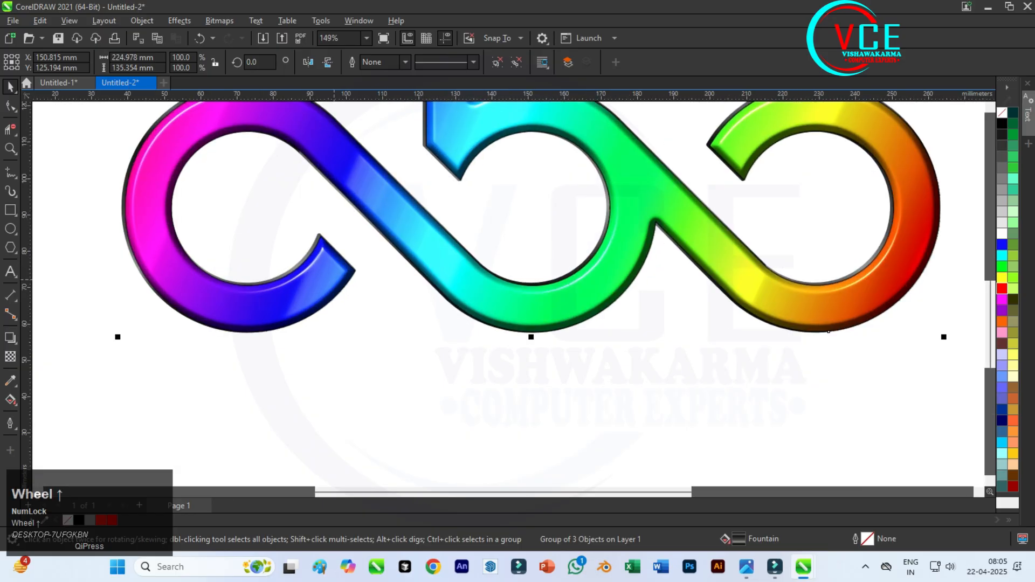
pyautogui.scroll(-4, 396, 272)
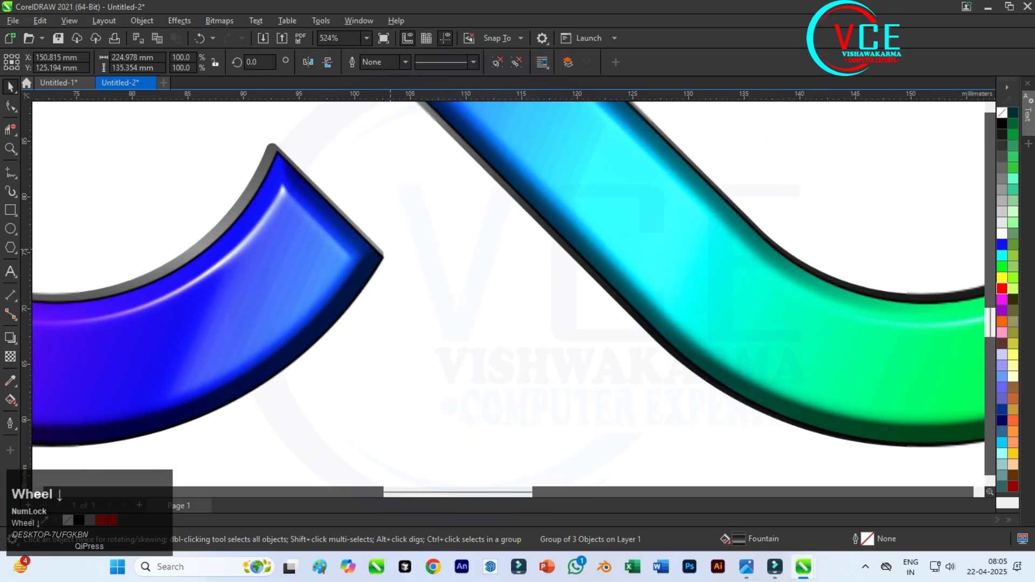
pyautogui.scroll(3, 331, 117)
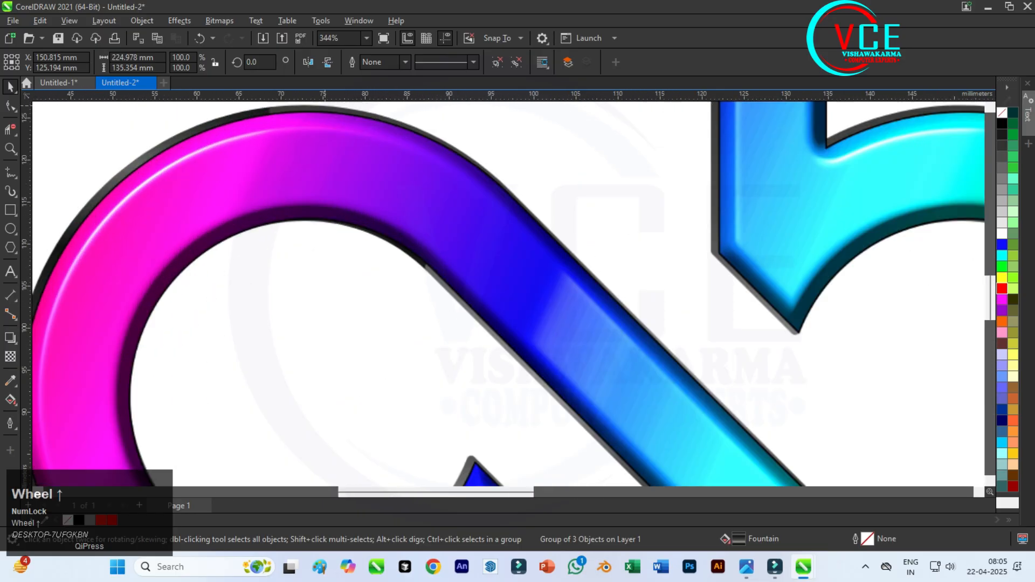
pyautogui.scroll(-2, 292, 221)
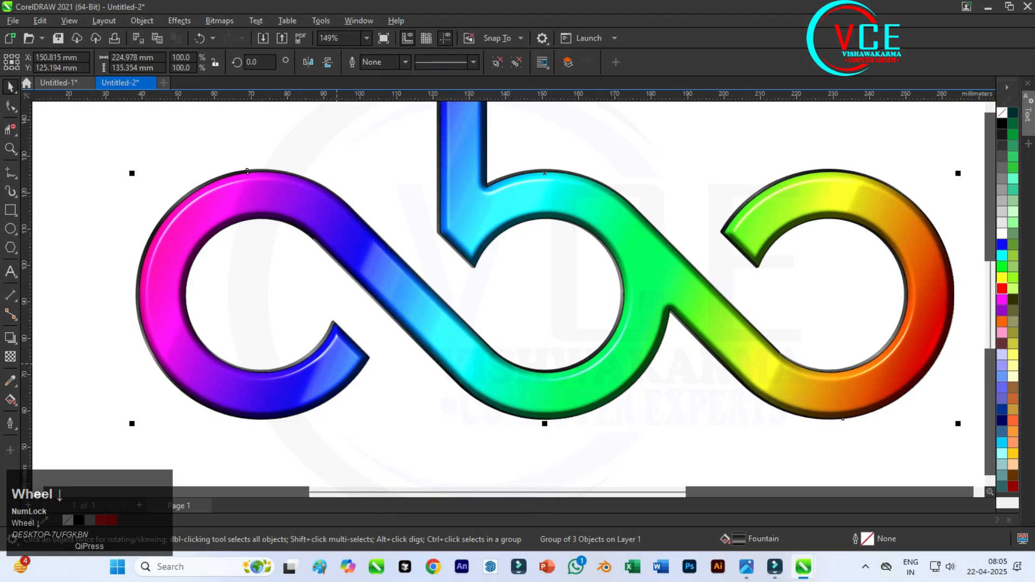
pyautogui.scroll(2, 353, 330)
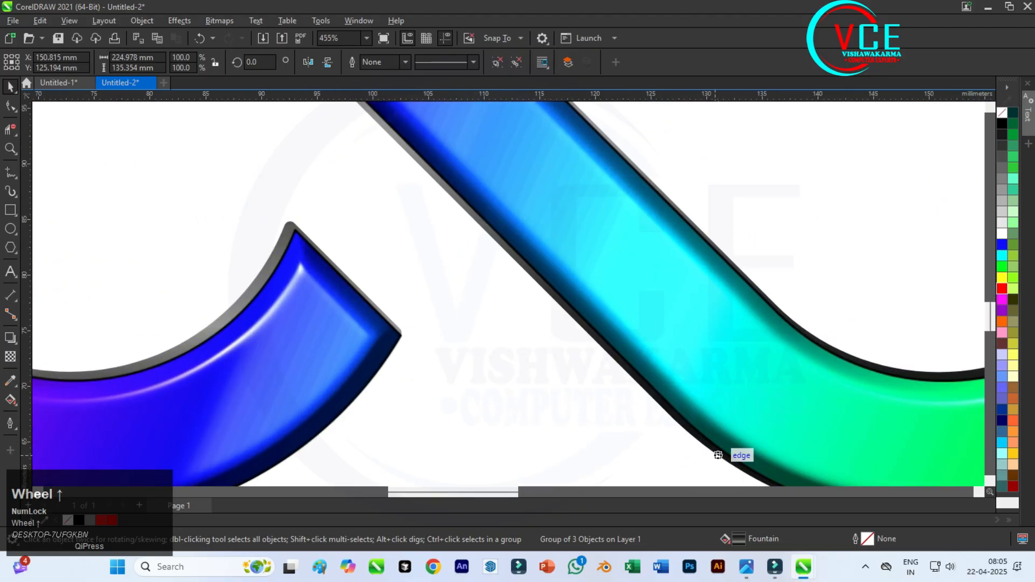
pyautogui.press('Right')
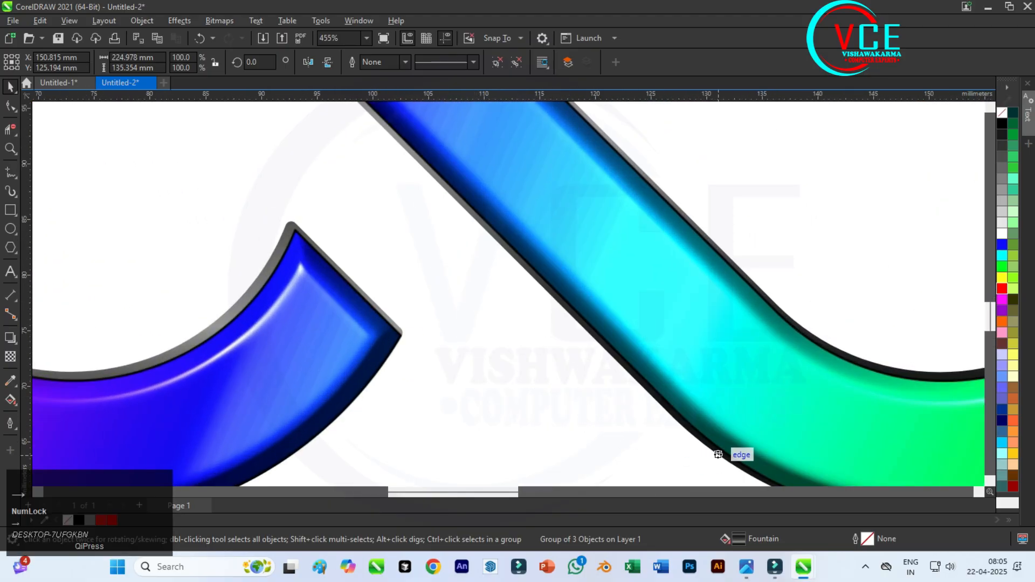
pyautogui.press('Right')
pyautogui.press('Right')
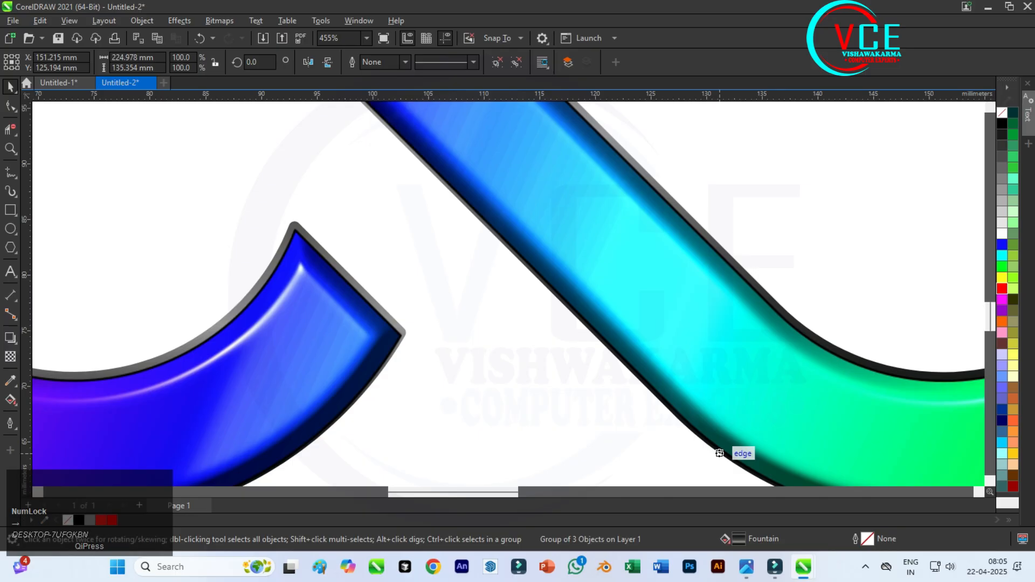
pyautogui.press('Down')
pyautogui.press('Down')
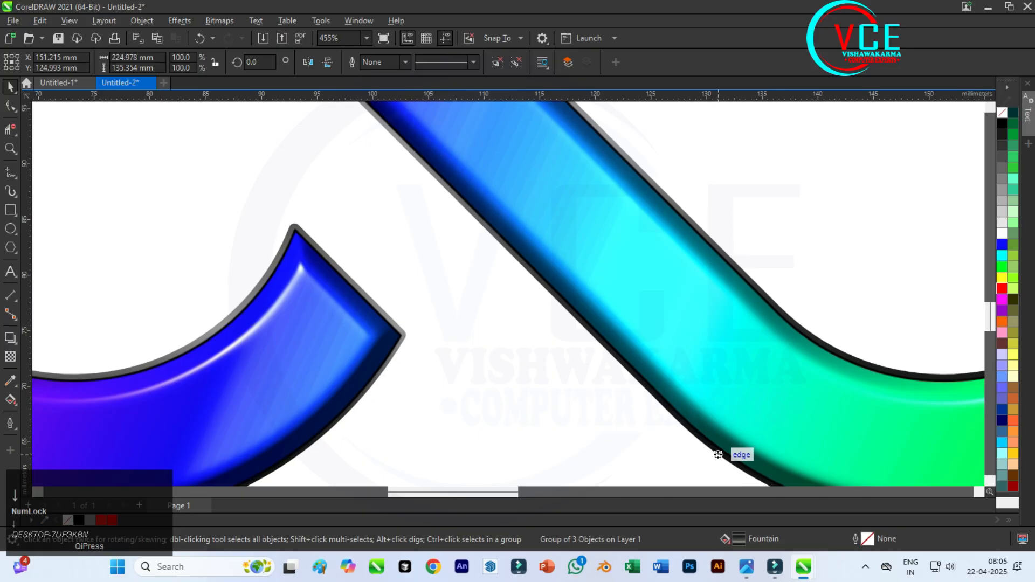
pyautogui.press('Down')
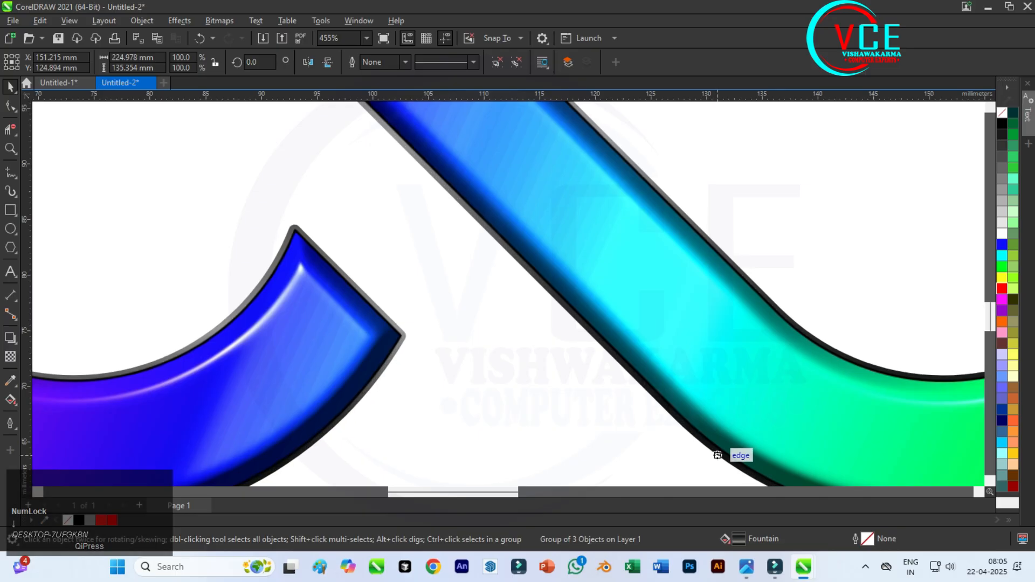
pyautogui.scroll(-5, 307, 270)
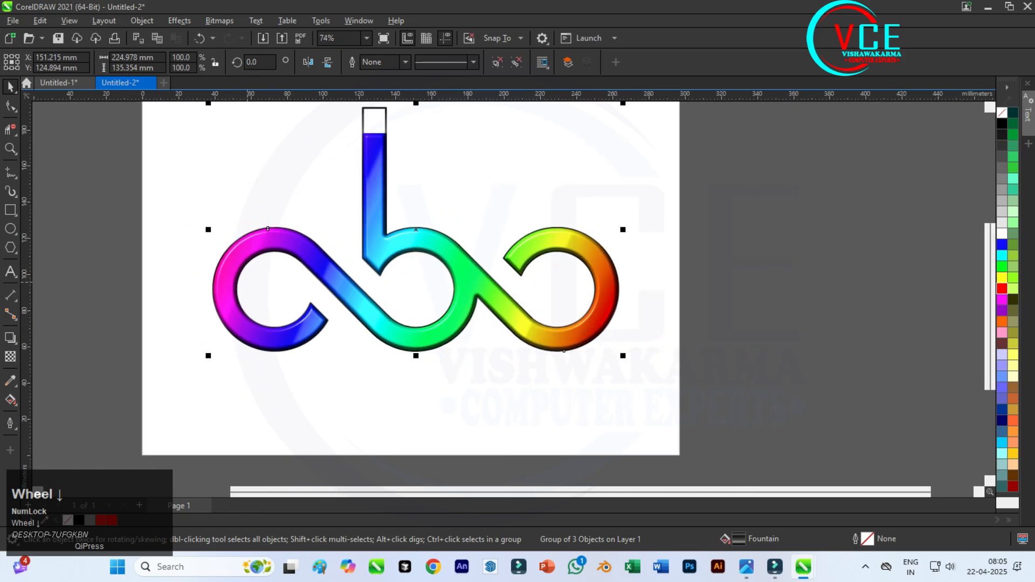
# Select the outline group at the top of the vertical stem and ungroup it for node editing.
pyautogui.click(391, 139)
pyautogui.scroll(4, 357, 171)
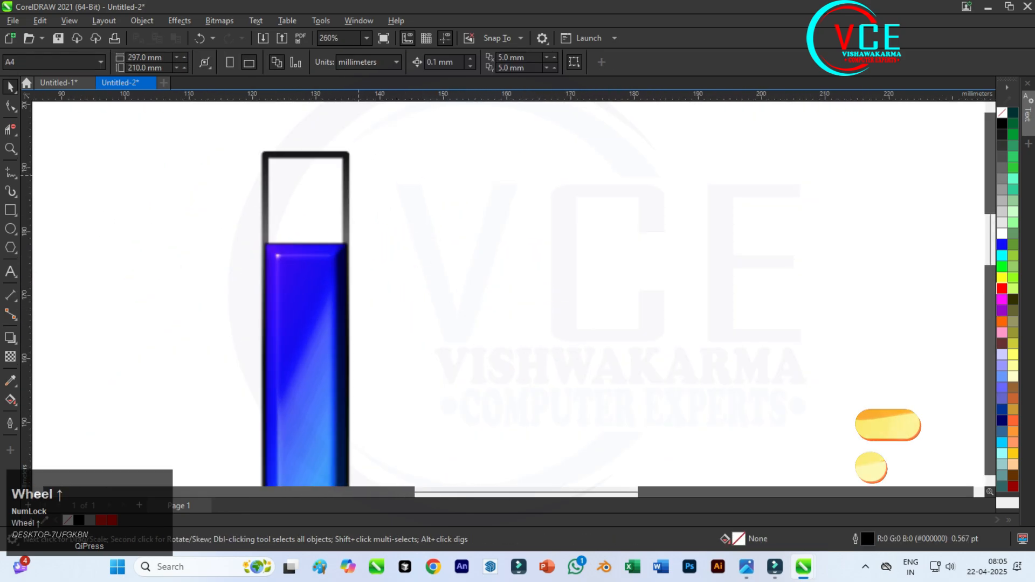
pyautogui.click(349, 177)
pyautogui.press('F10')
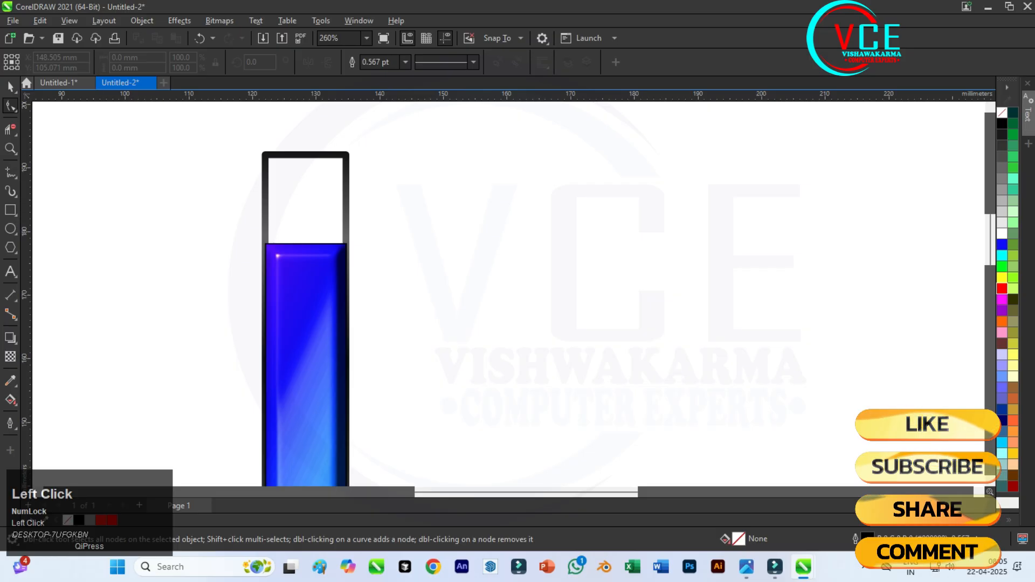
pyautogui.press('space')
pyautogui.click(344, 163)
pyautogui.rightClick(344, 164)
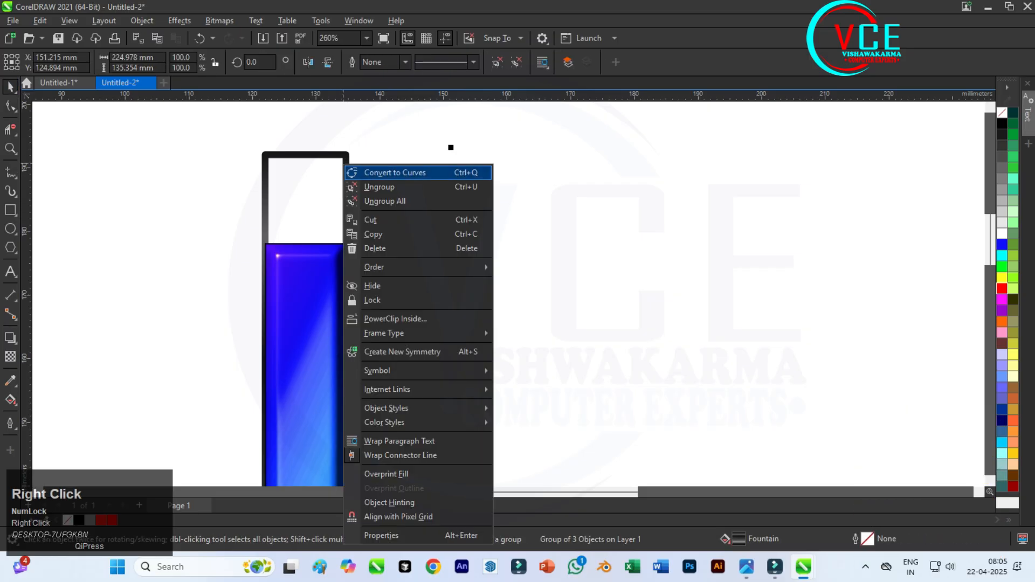
pyautogui.click(379, 186)
# Move the top nodes of the stem's outline down about 14 mm to meet the top edge of the blue stem.
pyautogui.press('F10')
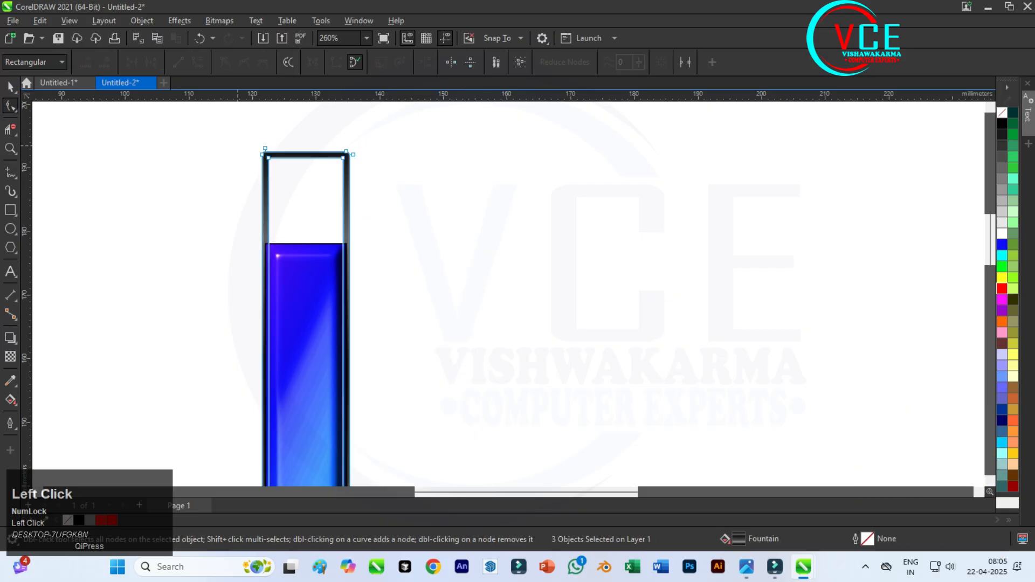
pyautogui.press('Down')
pyautogui.press('Down')
pyautogui.press('Down')
pyautogui.press('Down')
pyautogui.press('Down')
pyautogui.press('Down')
pyautogui.press('Down')
pyautogui.press('Down')
pyautogui.press('Down')
pyautogui.press('Down')
pyautogui.press('Down')
pyautogui.press('Down')
pyautogui.press('Down')
pyautogui.press('Down')
pyautogui.press('Down')
pyautogui.press('Down')
pyautogui.press('Down')
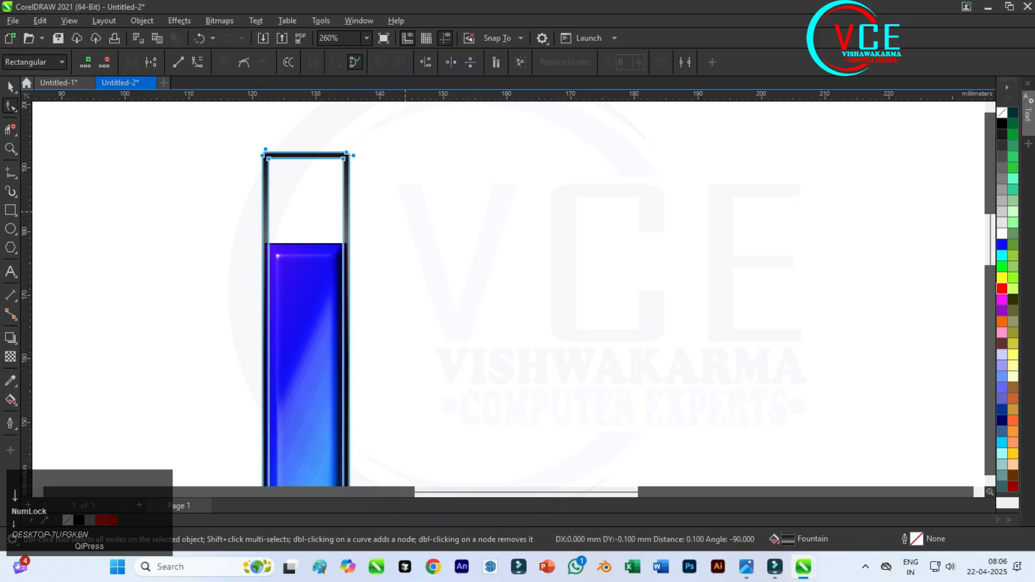
pyautogui.press('Down')
pyautogui.press('Down')
pyautogui.press('Down')
pyautogui.press('Down')
pyautogui.press('Down')
pyautogui.press('Down')
pyautogui.press('Down')
pyautogui.press('Down')
pyautogui.press('Down')
pyautogui.press('Down')
pyautogui.press('Down')
pyautogui.press('Down')
pyautogui.press('Down')
pyautogui.press('Down')
pyautogui.press('Down')
pyautogui.press('Down')
pyautogui.press('Down')
pyautogui.press('Down')
pyautogui.press('Down')
pyautogui.press('Down')
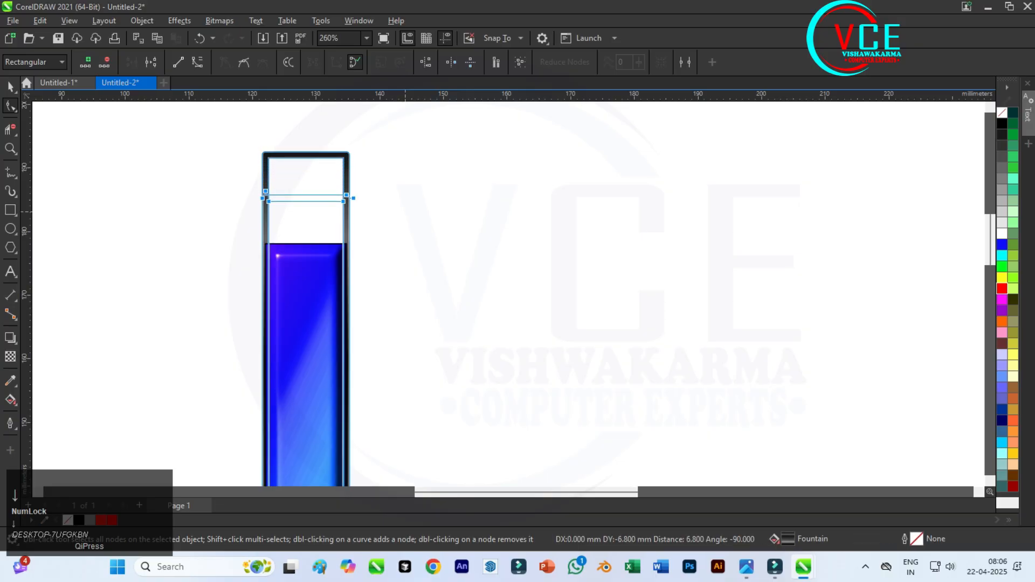
pyautogui.press('Down')
pyautogui.press('Down')
pyautogui.press('Down')
pyautogui.press('Down')
pyautogui.press('Down')
pyautogui.press('Down')
pyautogui.press('Down')
pyautogui.press('Down')
pyautogui.press('Down')
pyautogui.press('Down')
pyautogui.press('Down')
pyautogui.press('Down')
pyautogui.press('Down')
pyautogui.press('Down')
pyautogui.press('Down')
pyautogui.press('Down')
pyautogui.press('Down')
pyautogui.press('Down')
pyautogui.press('Down')
pyautogui.press('Down')
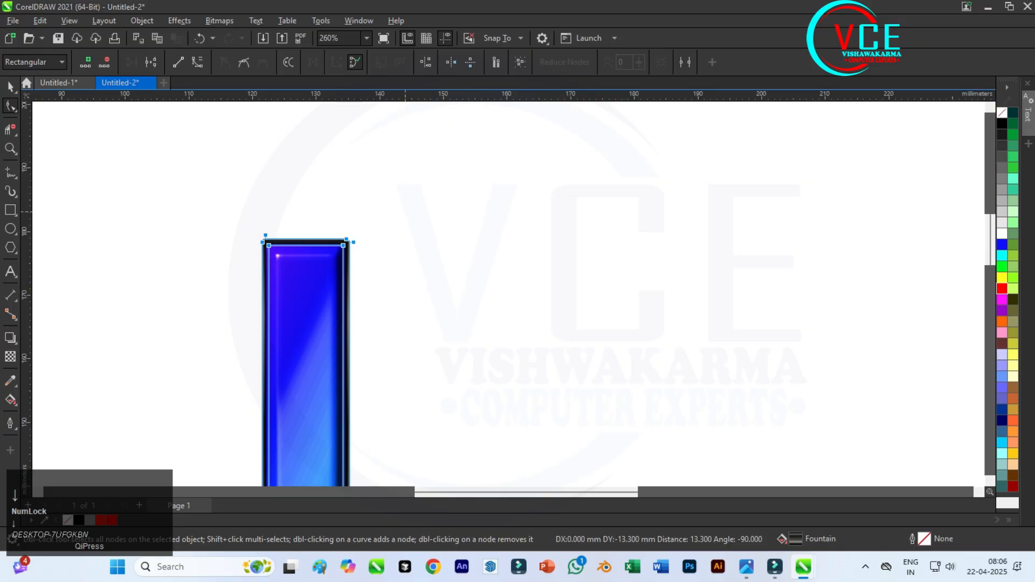
pyautogui.click(10, 86)
pyautogui.scroll(-4, 451, 233)
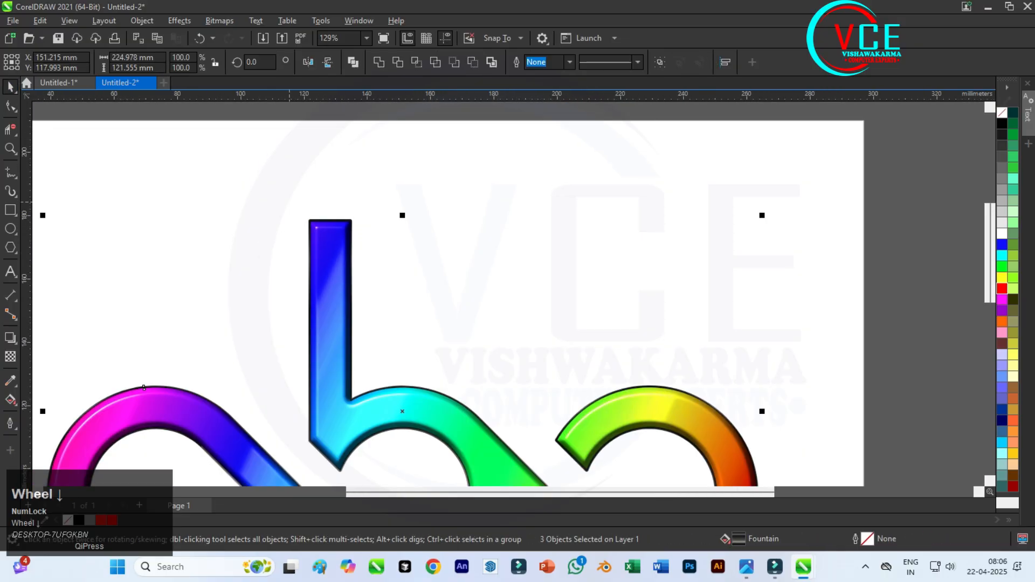
# Select the whole rainbow logo together with its outline pieces and group them.
pyautogui.scroll(-1, 301, 197)
pyautogui.moveTo(159, 180); pyautogui.dragTo(368, 376)
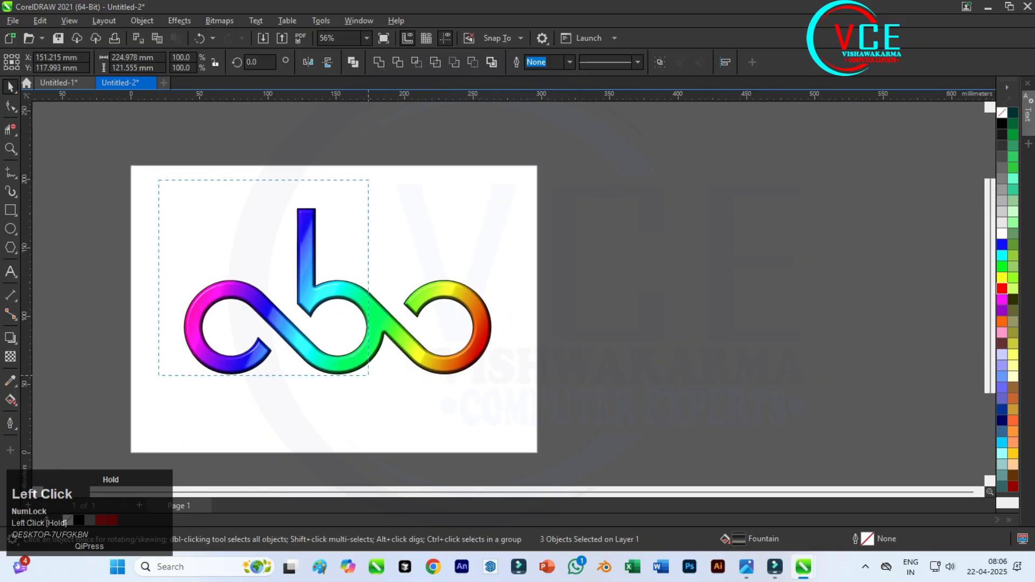
pyautogui.moveTo(511, 408); pyautogui.dragTo(511, 408)
pyautogui.rightClick(475, 301)
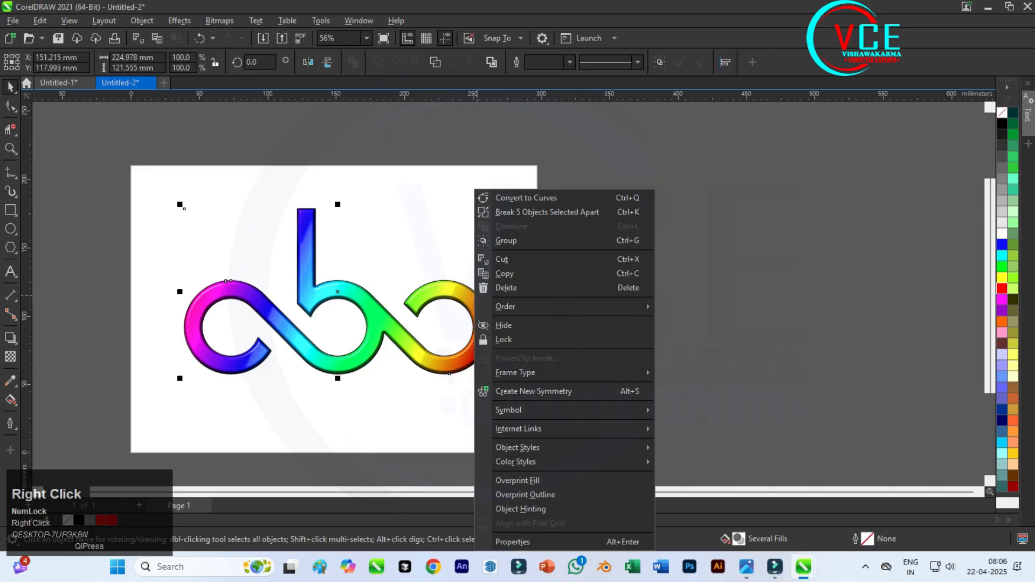
pyautogui.click(506, 241)
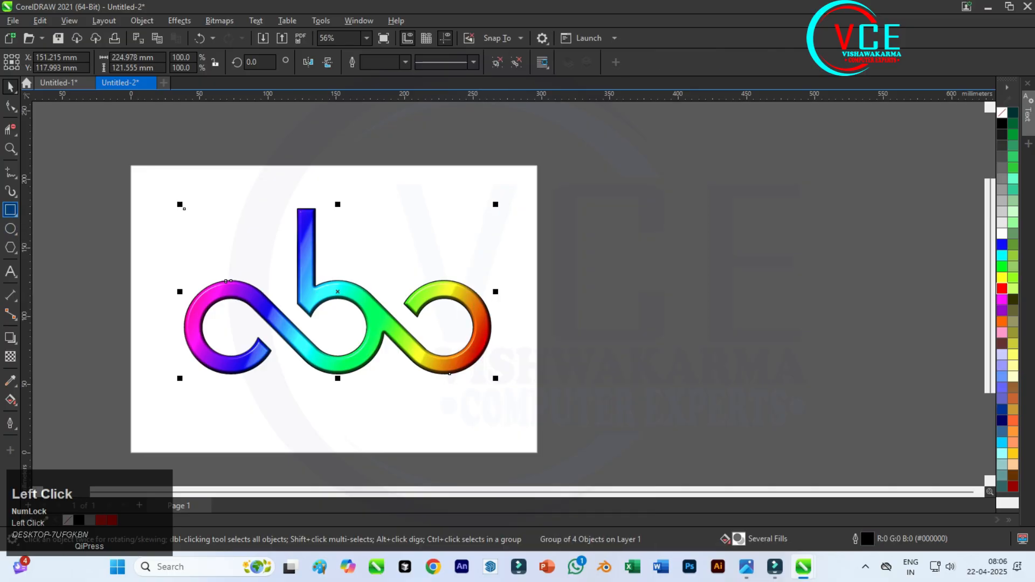
# Draw a rectangle about 259 × 163 mm around the logo and fill it with the diagonal gold fountain preset with dark corners.
pyautogui.moveTo(157, 180)
pyautogui.mouseDown()
pyautogui.moveTo(170, 204)
pyautogui.moveTo(455, 388)
pyautogui.moveTo(512, 403)
pyautogui.mouseUp()
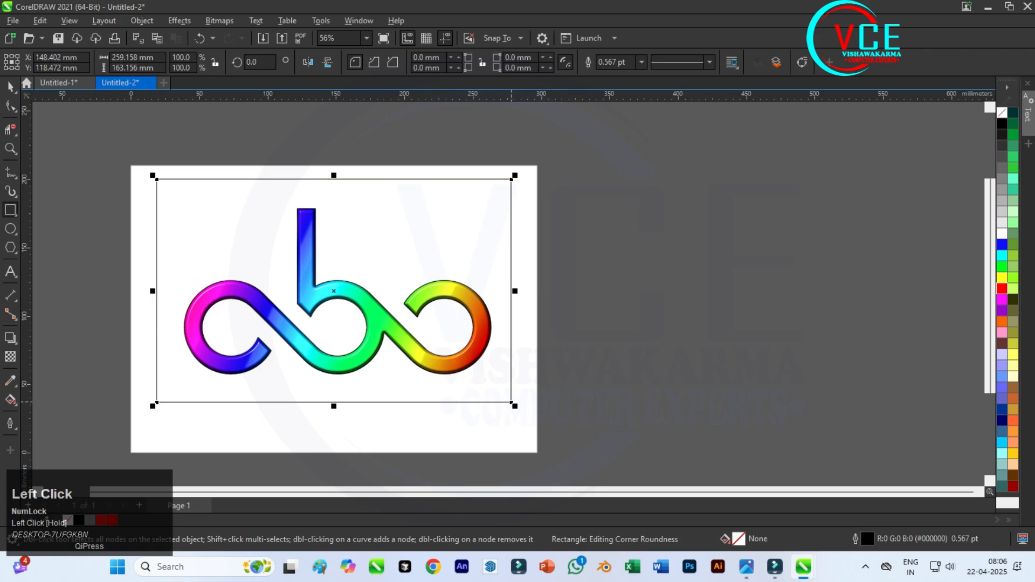
pyautogui.click(10, 399)
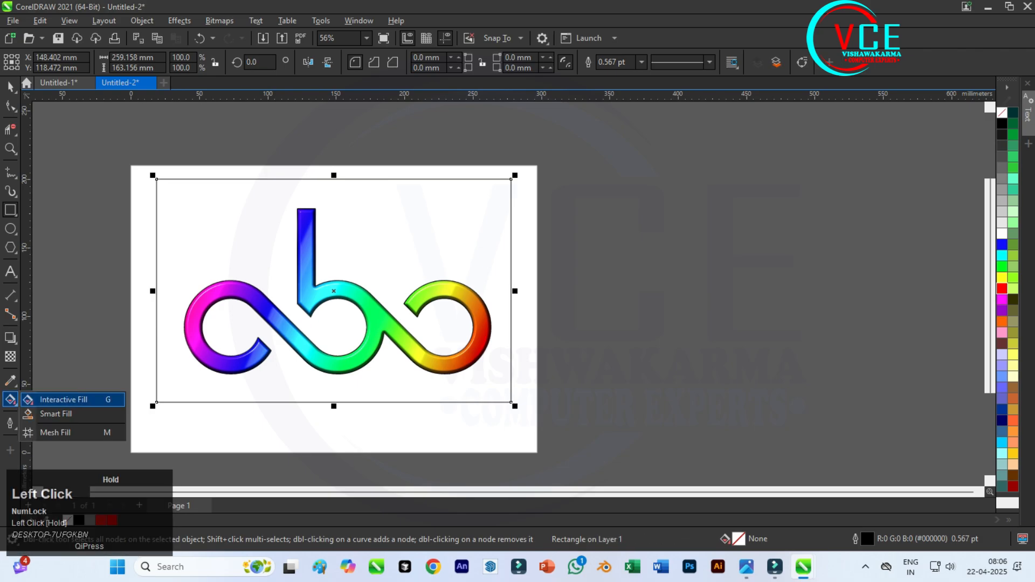
pyautogui.click(63, 399)
pyautogui.click(49, 62)
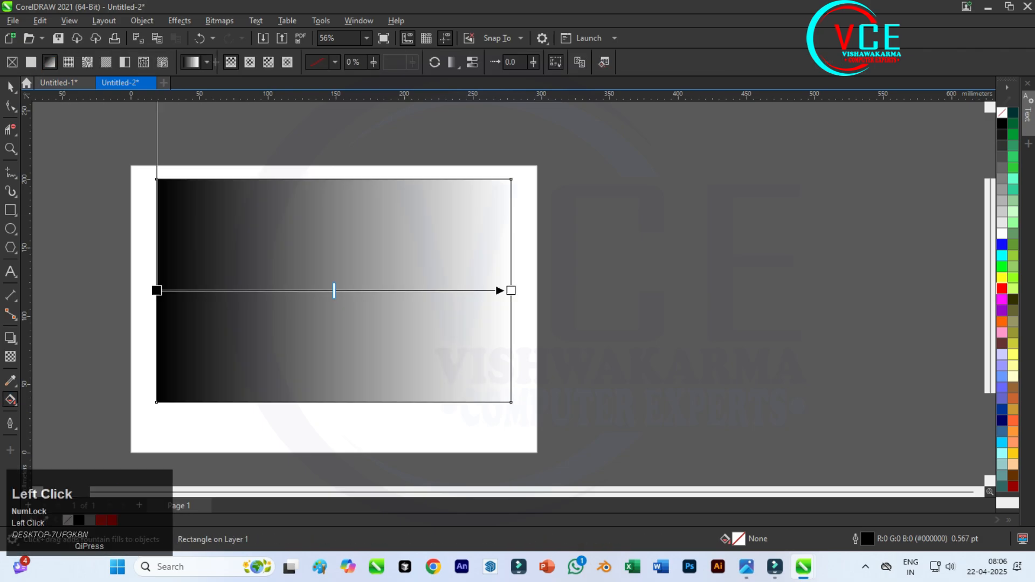
pyautogui.click(206, 62)
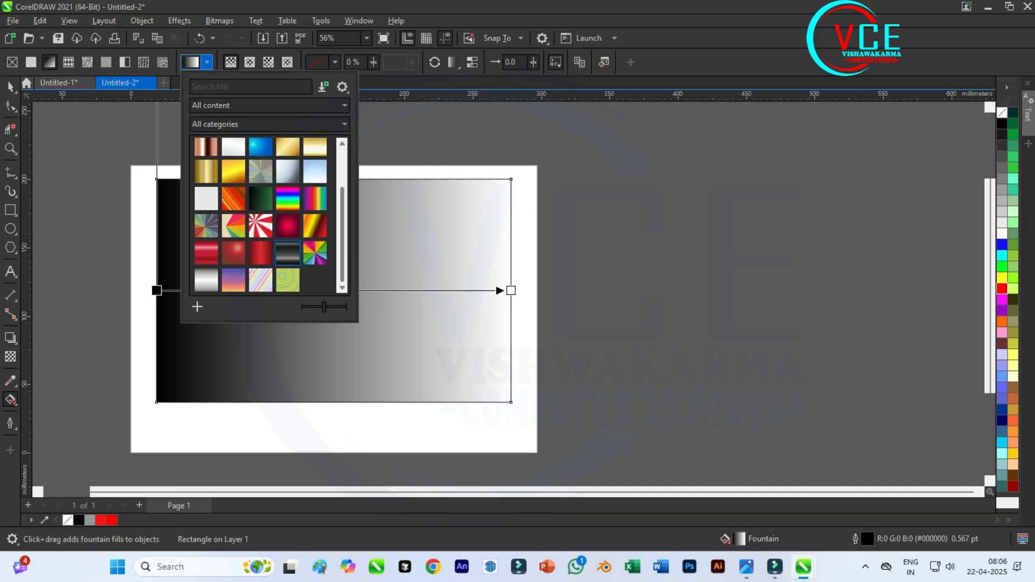
pyautogui.moveTo(342, 235); pyautogui.dragTo(342, 209)
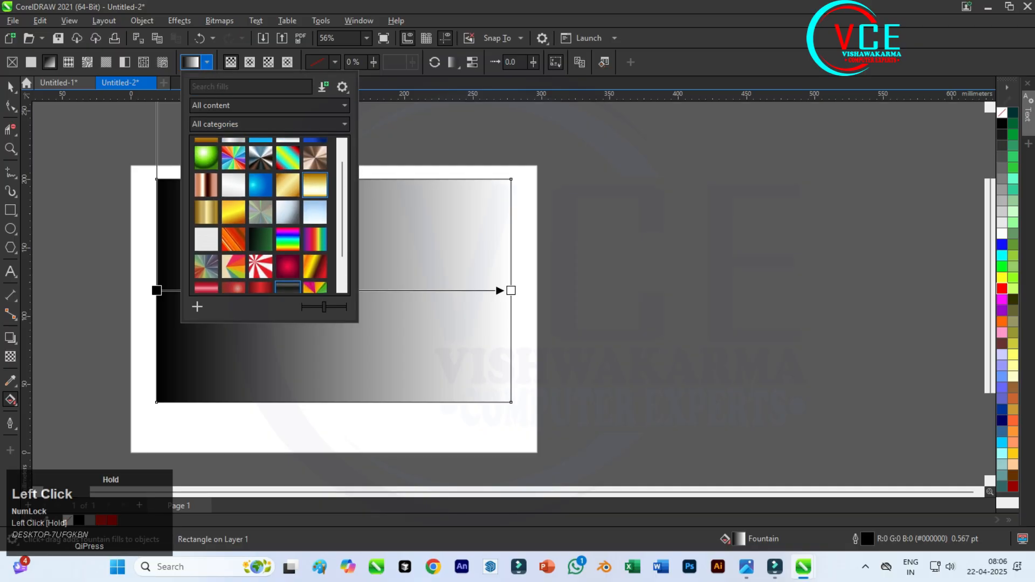
pyautogui.click(288, 185)
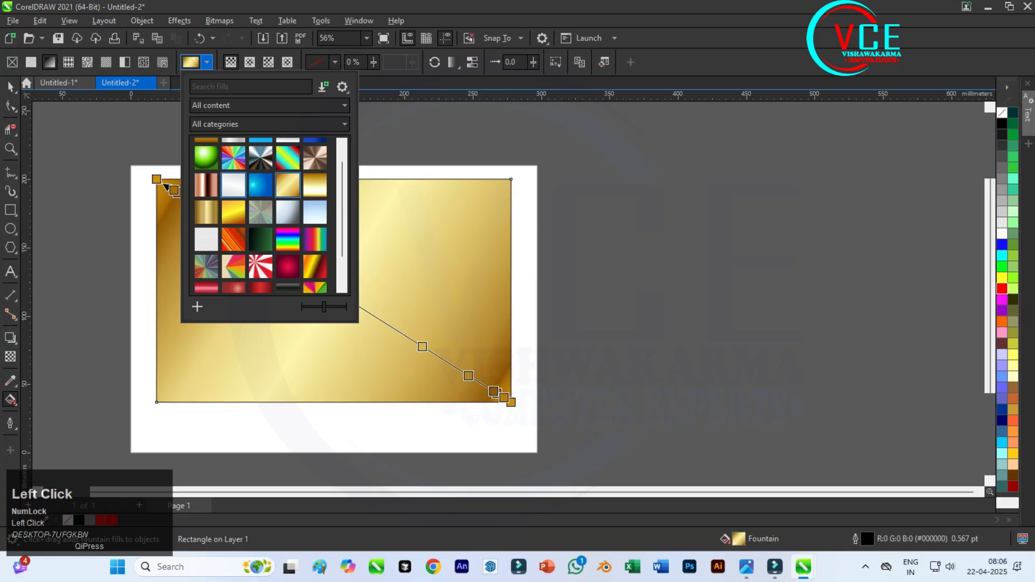
# Send the gold rectangle to the back so it sits behind the logo, and deselect it.
pyautogui.click(10, 86)
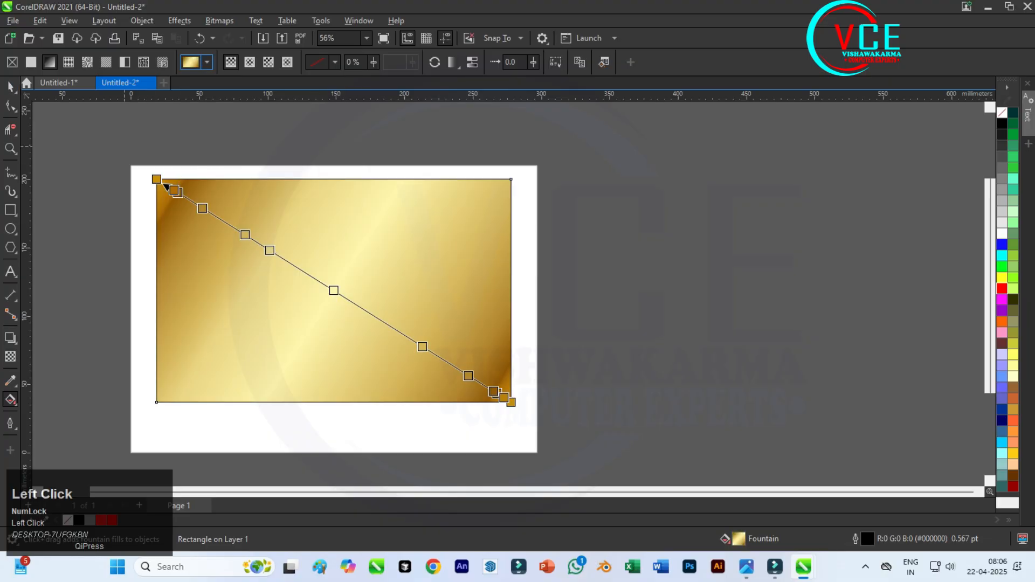
pyautogui.rightClick(313, 184)
pyautogui.click(345, 273)
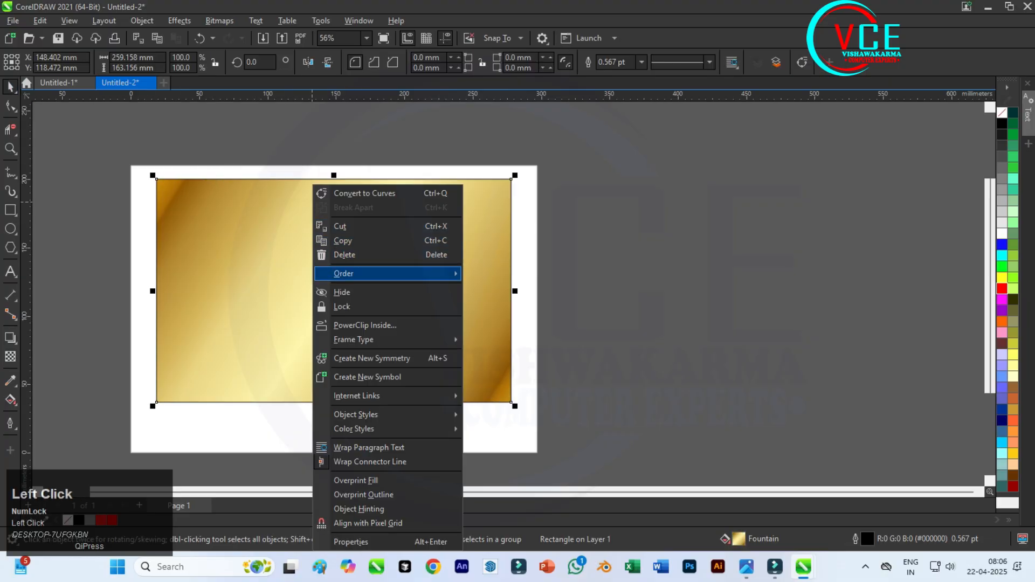
pyautogui.click(509, 290)
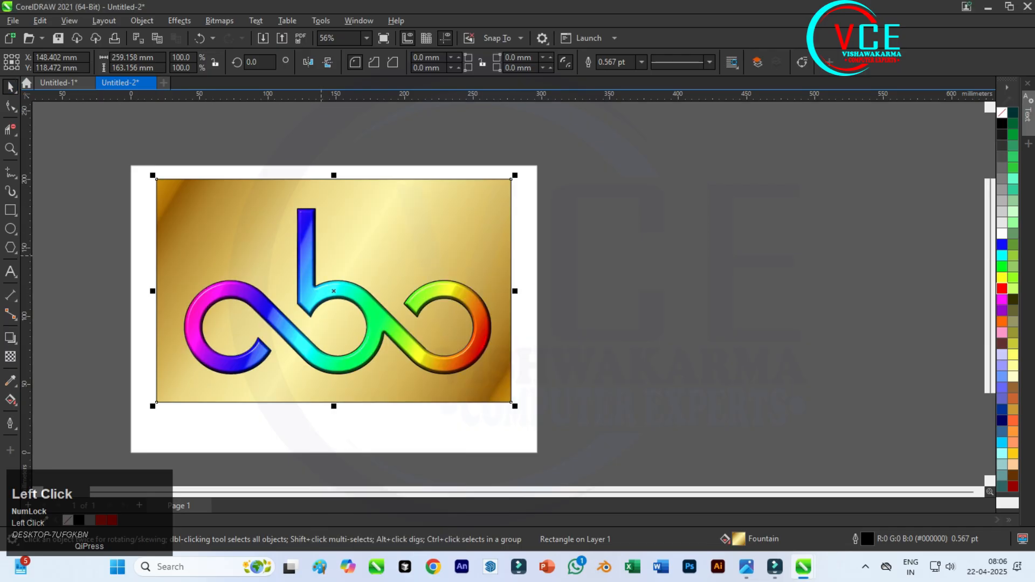
pyautogui.scroll(1, 333, 265)
pyautogui.click(597, 282)
# Place a copy of the logo group beside the page and fill the original on the gold rectangle black.
pyautogui.scroll(-2, 227, 208)
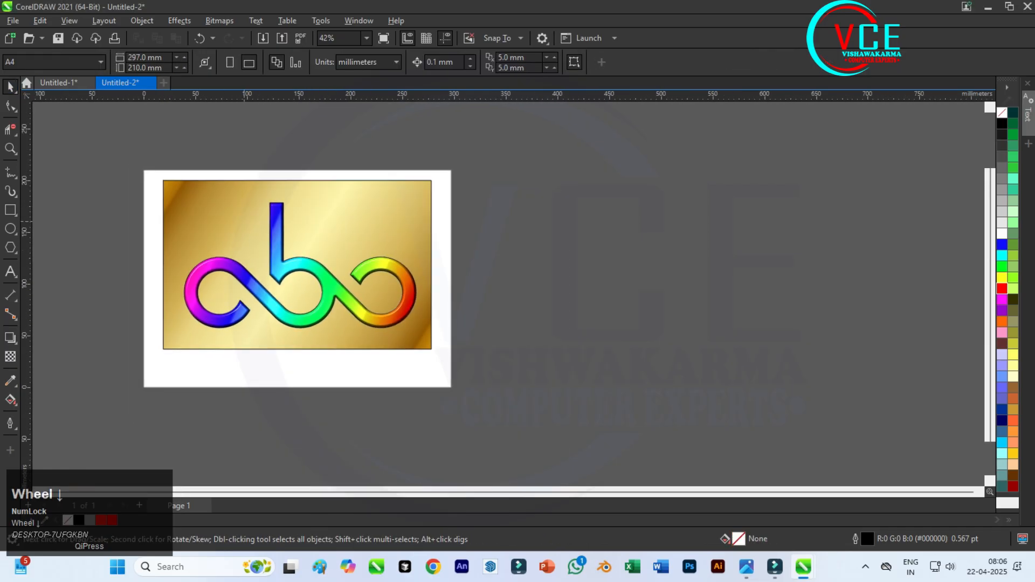
pyautogui.moveTo(280, 238); pyautogui.dragTo(544, 253)
pyautogui.rightClick(544, 254)
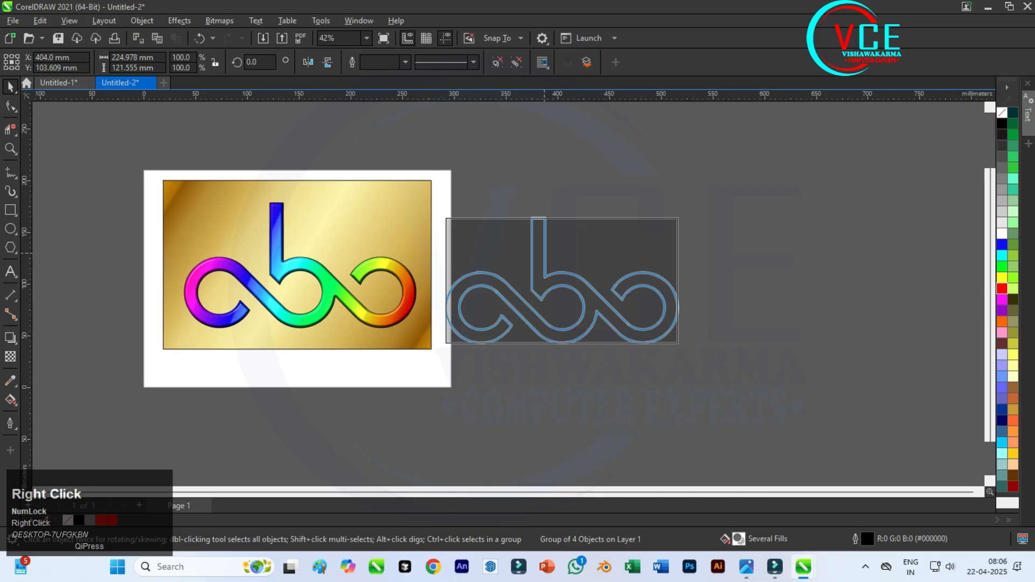
pyautogui.click(217, 257)
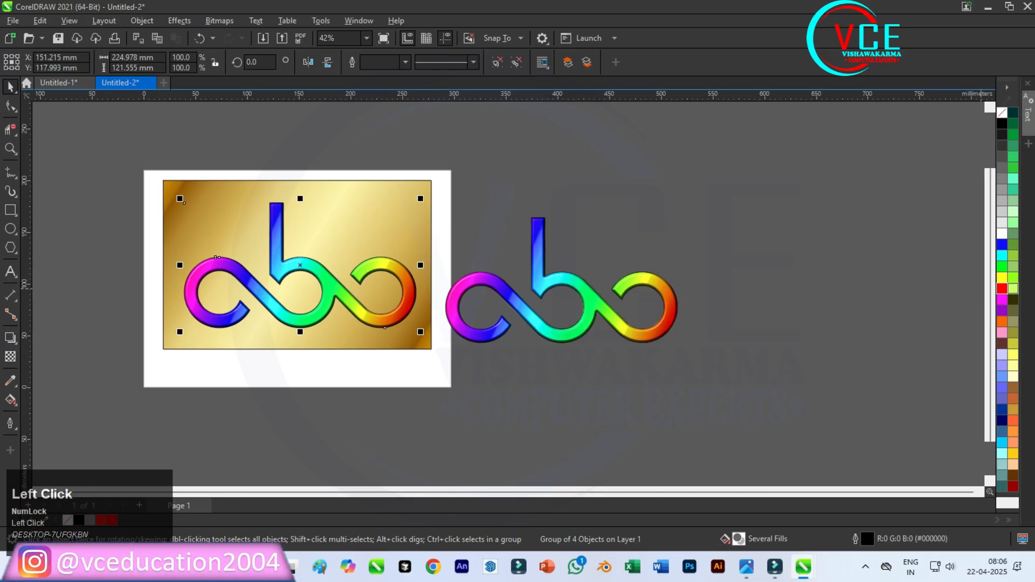
pyautogui.click(1002, 123)
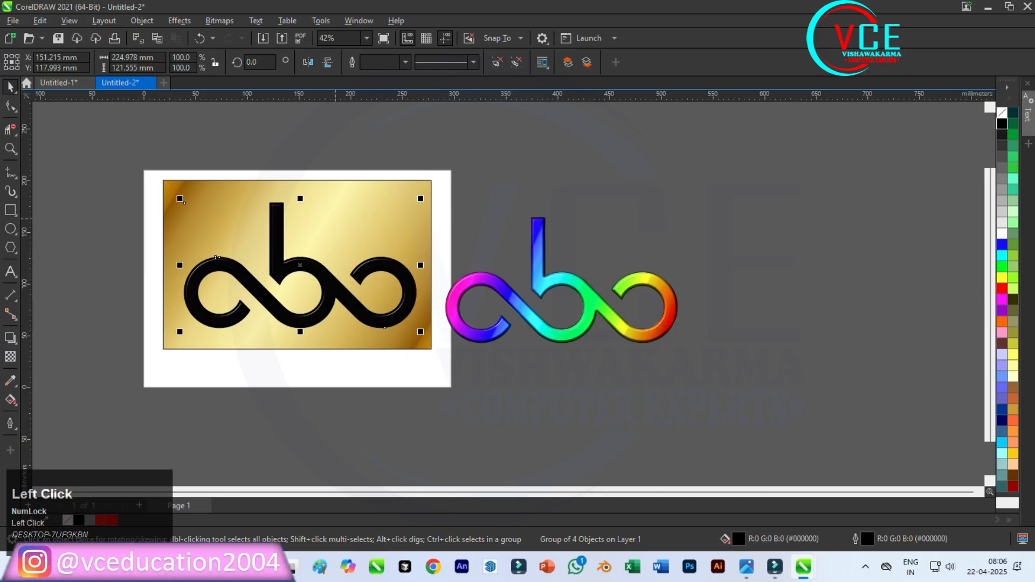
# Apply a Gaussian Blur with a radius of 27.6 pixels to the black logo group.
pyautogui.scroll(1, 302, 222)
pyautogui.click(179, 20)
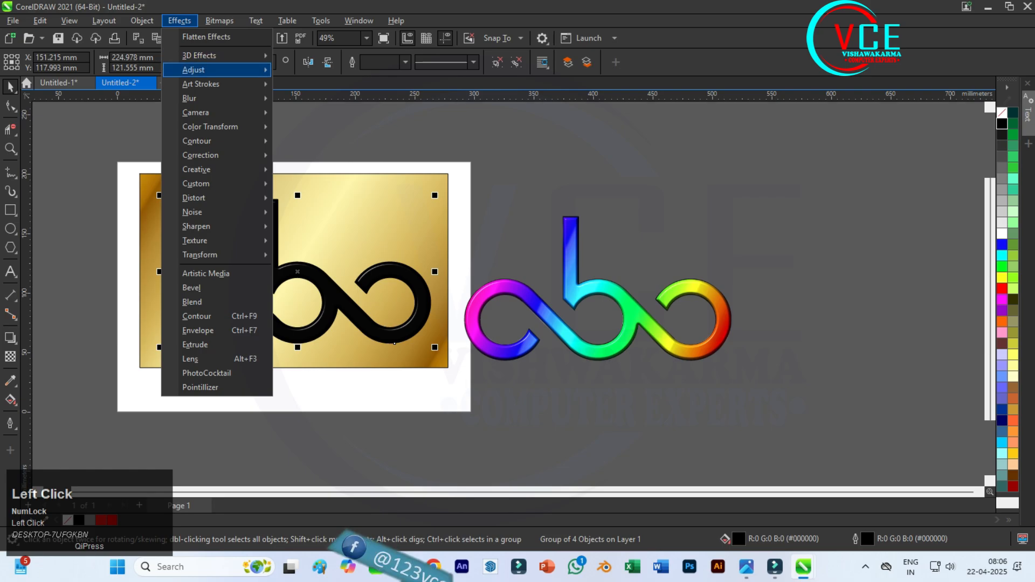
pyautogui.moveTo(189, 98)
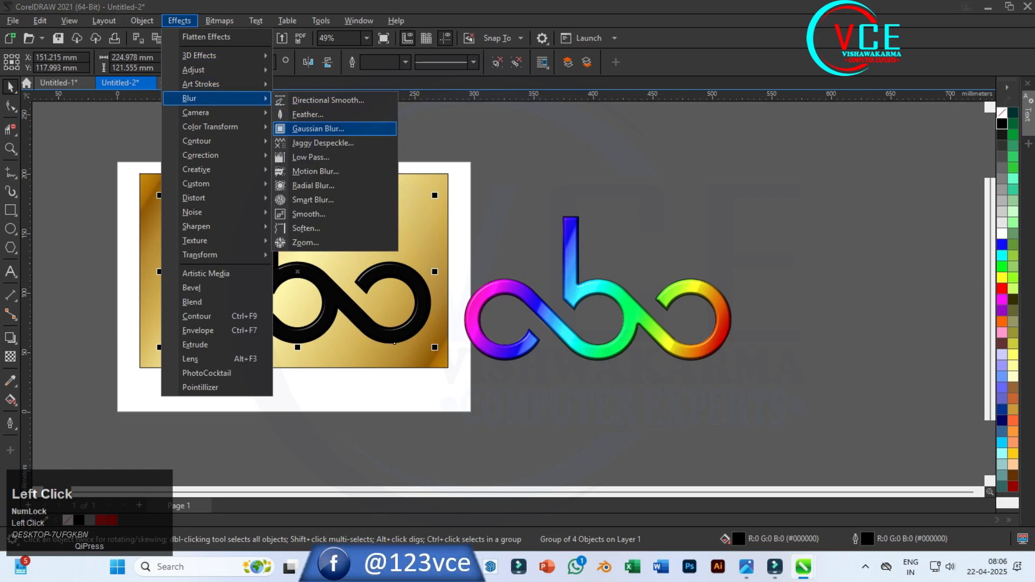
pyautogui.click(318, 129)
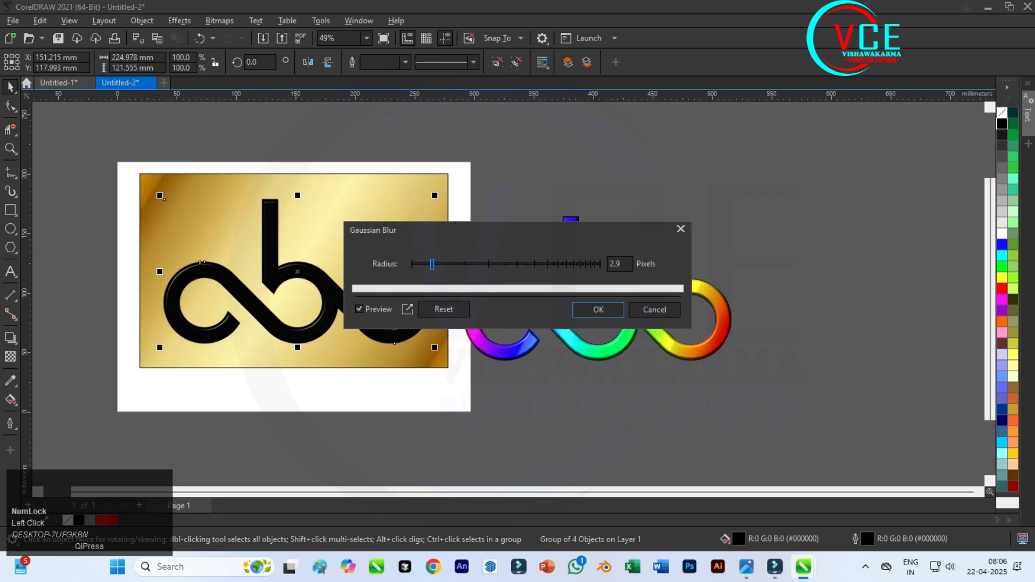
pyautogui.moveTo(432, 264); pyautogui.dragTo(501, 264)
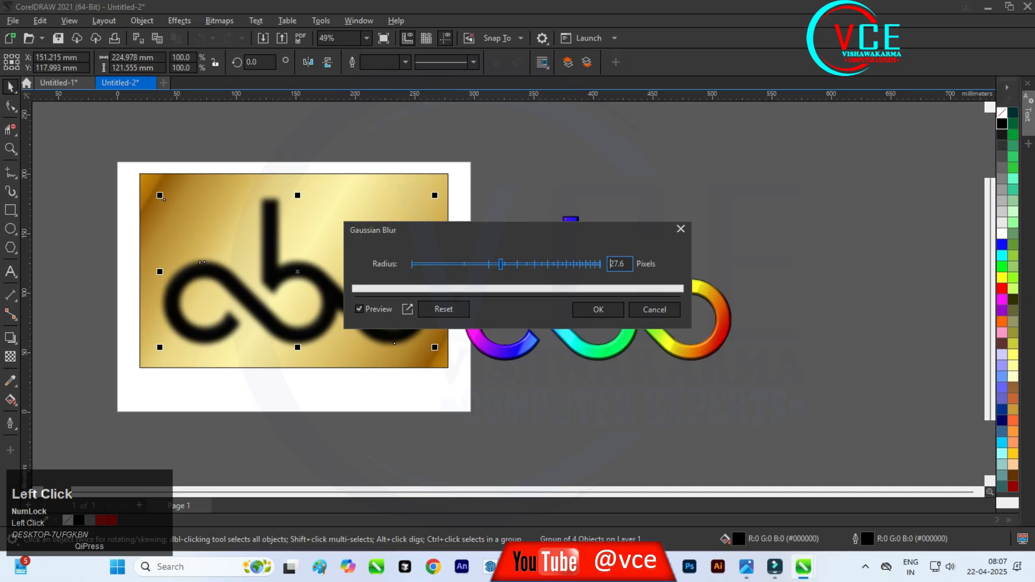
pyautogui.click(599, 310)
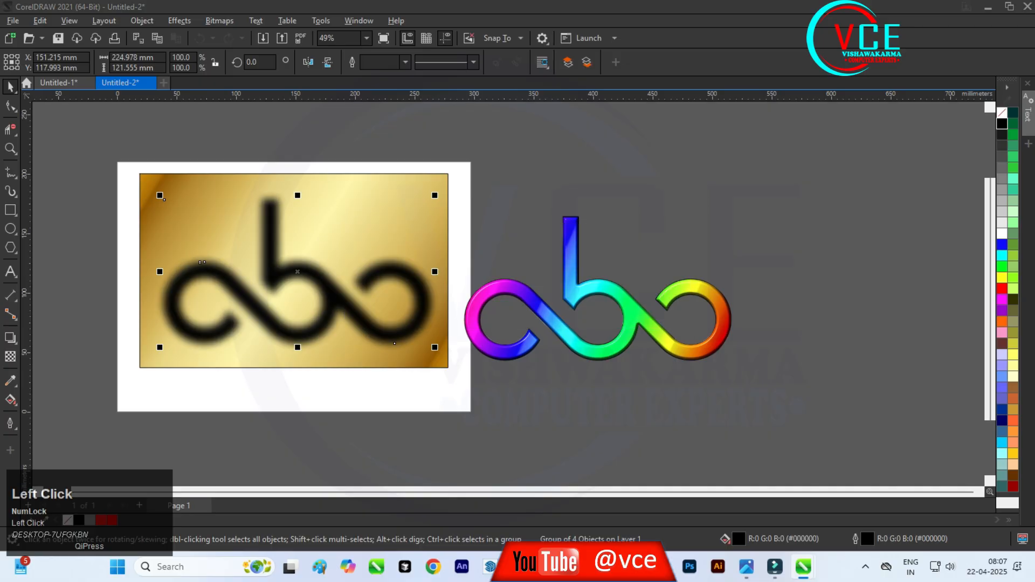
# Move the rainbow logo copy over the blurred shadow, offset about 4.6 mm left and 5.6 mm up from it.
pyautogui.click(581, 296)
pyautogui.moveTo(583, 298); pyautogui.dragTo(277, 274)
pyautogui.scroll(4, 359, 337)
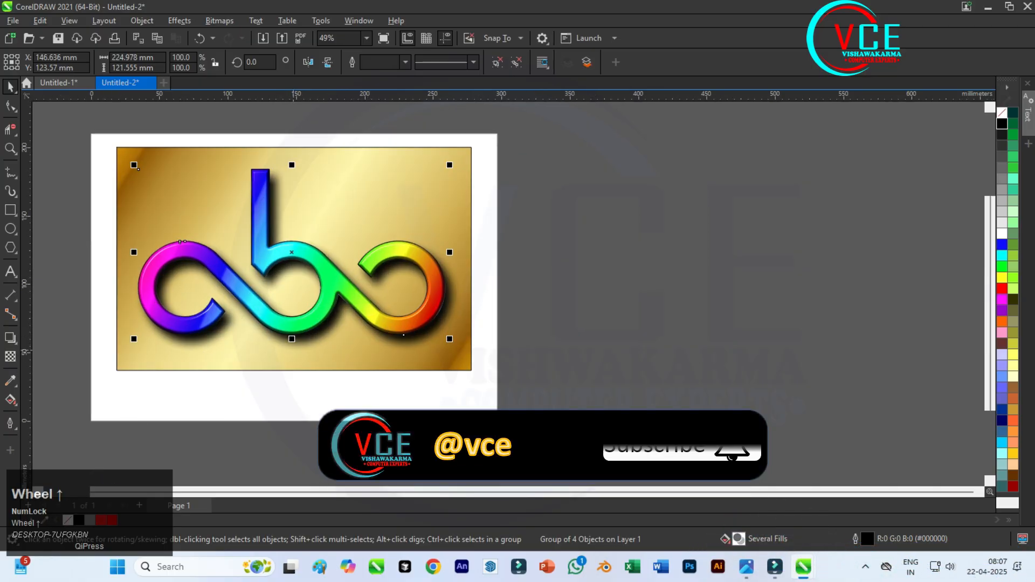
# Shift the rainbow logo about 2.5 mm right and 1.4 mm down to tighten its shadow offset, and deselect it.
pyautogui.scroll(3, 355, 345)
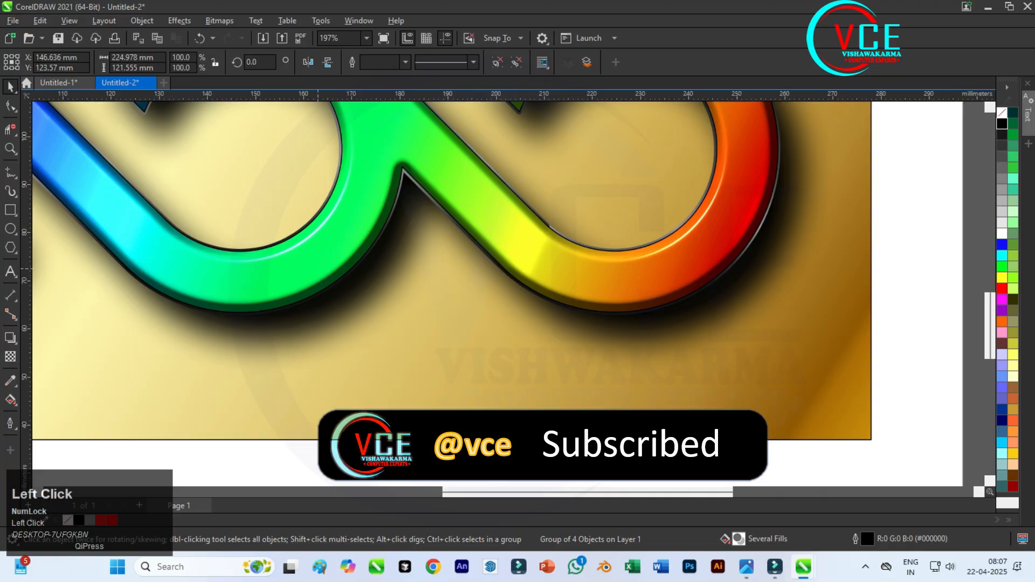
pyautogui.moveTo(313, 267); pyautogui.dragTo(328, 271)
pyautogui.scroll(-1, 328, 272)
pyautogui.scroll(-4, 329, 272)
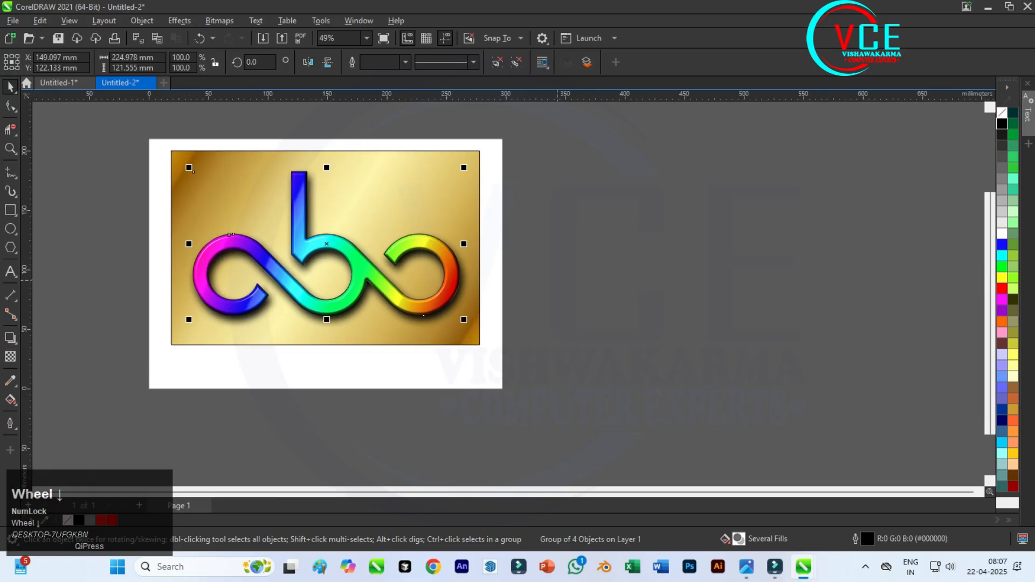
pyautogui.click(360, 367)
pyautogui.scroll(2, 236, 205)
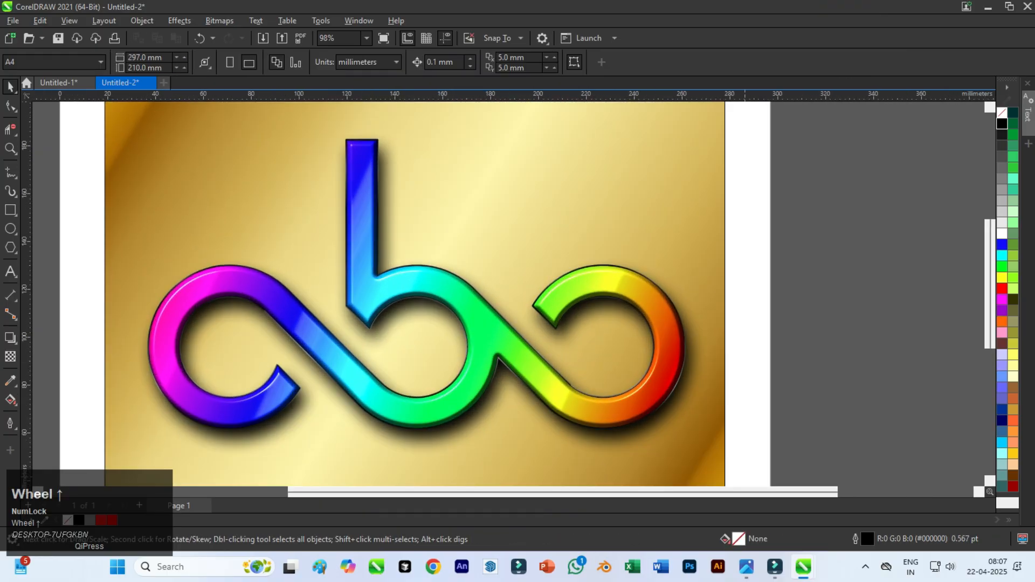